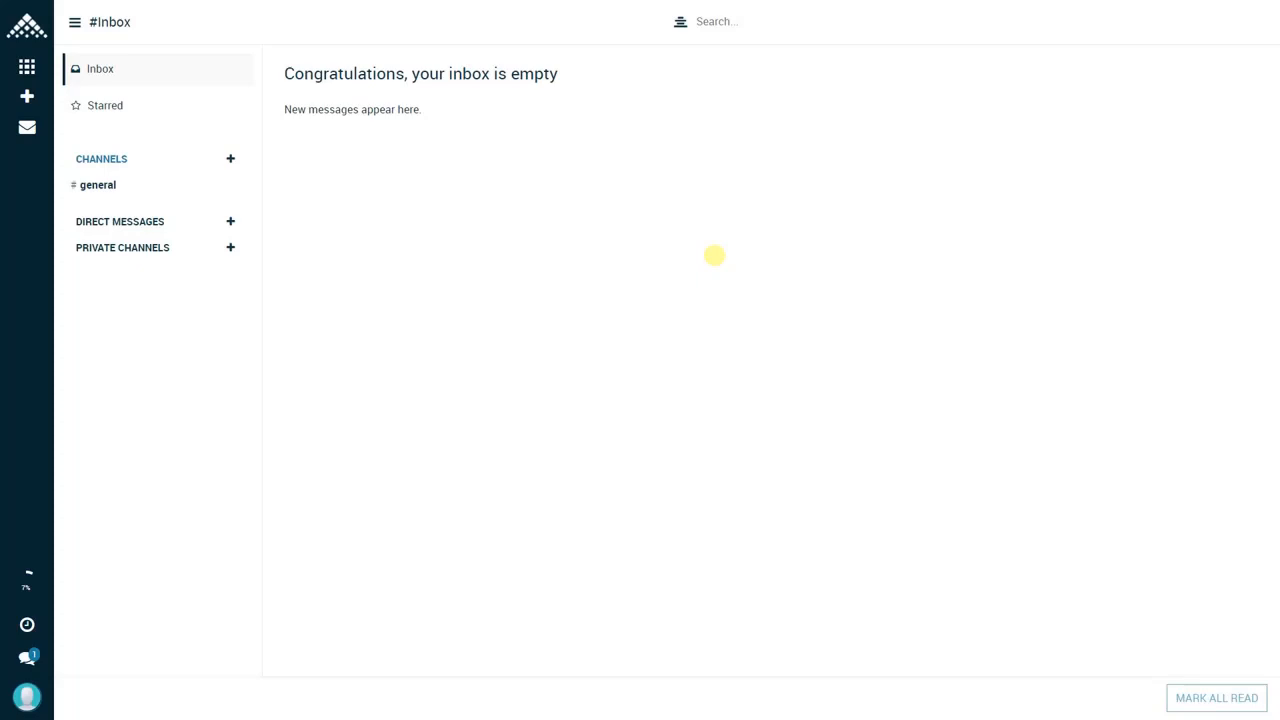
Step: Open Stock Counting in the Inventory module and create a new stock counting record
click(27, 67)
click(174, 188)
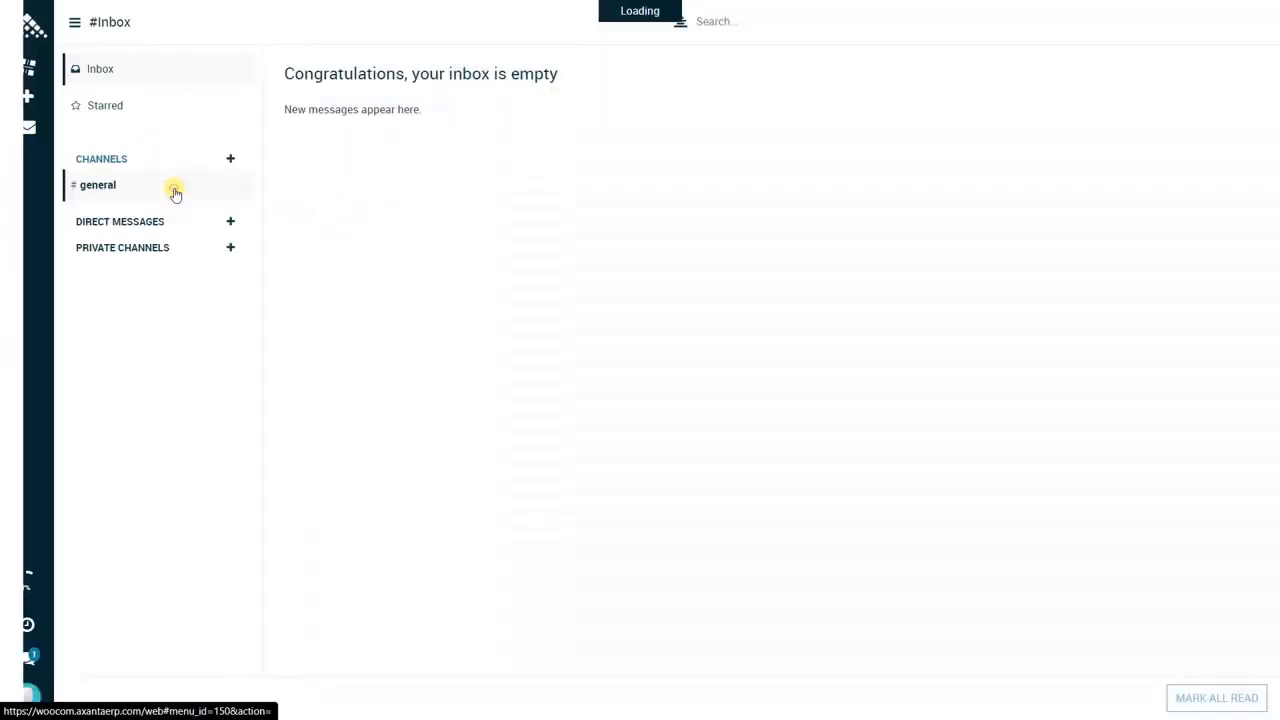
click(28, 98)
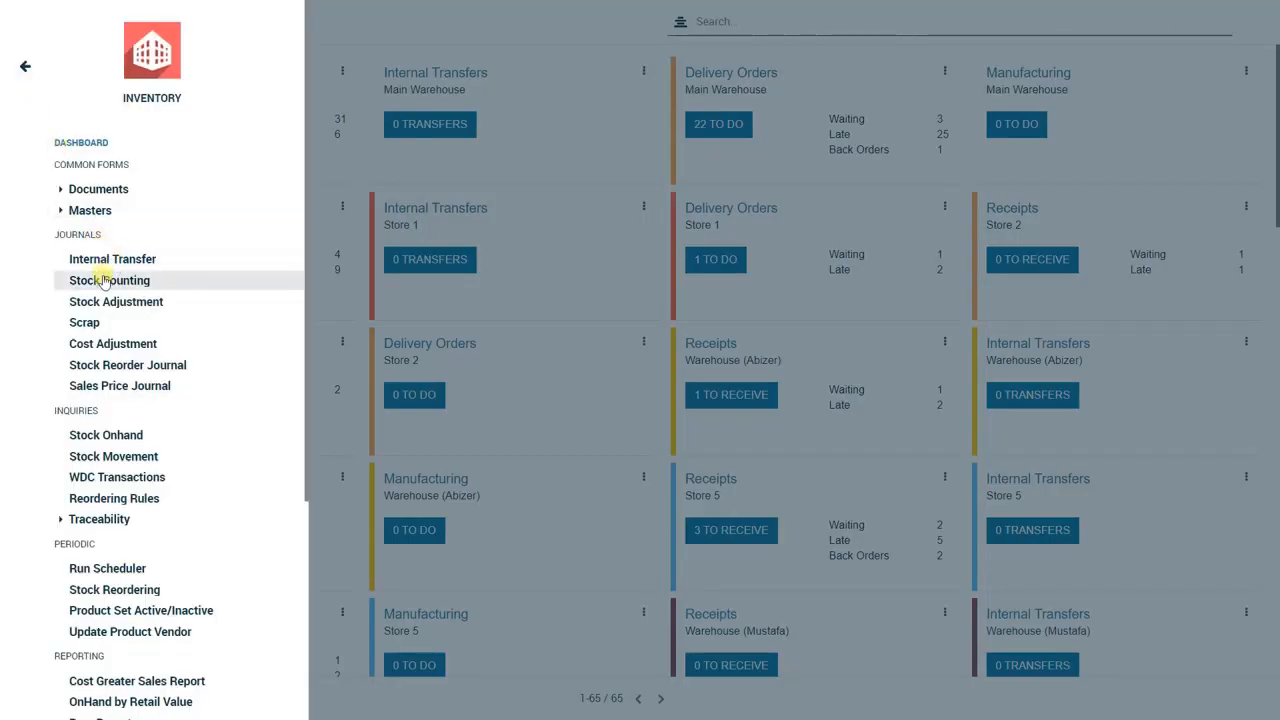
click(104, 281)
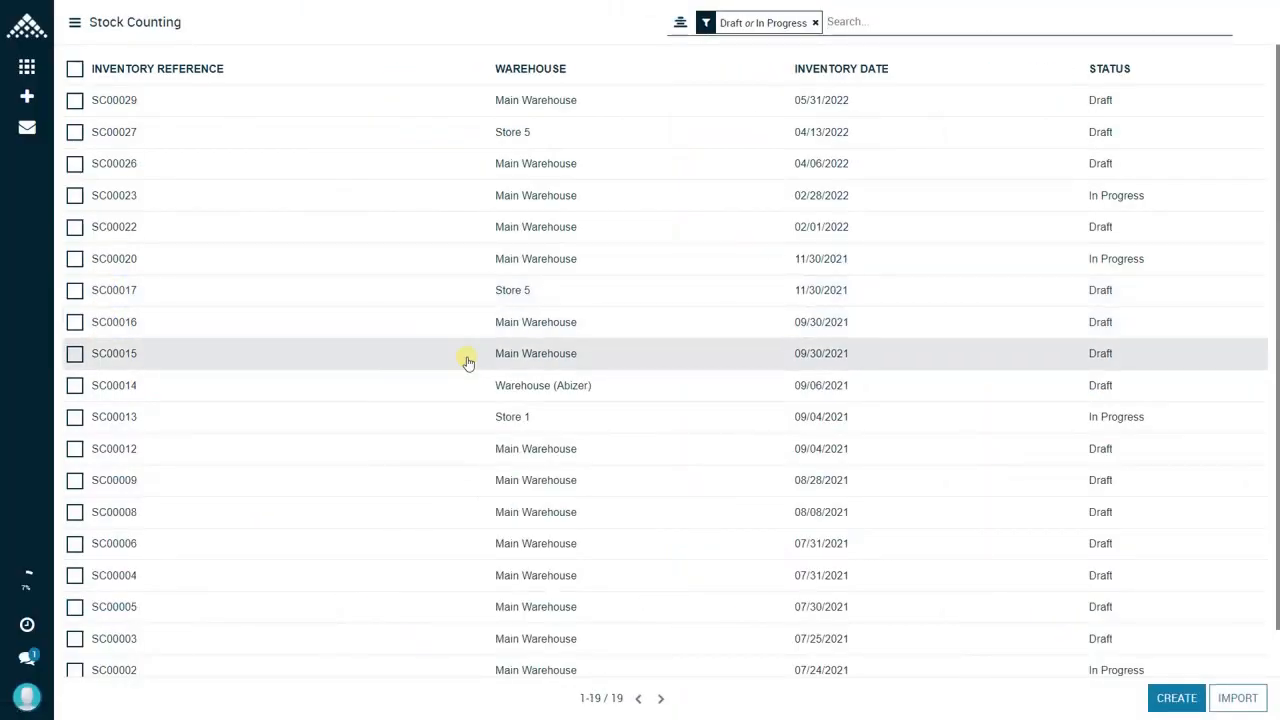
click(1162, 704)
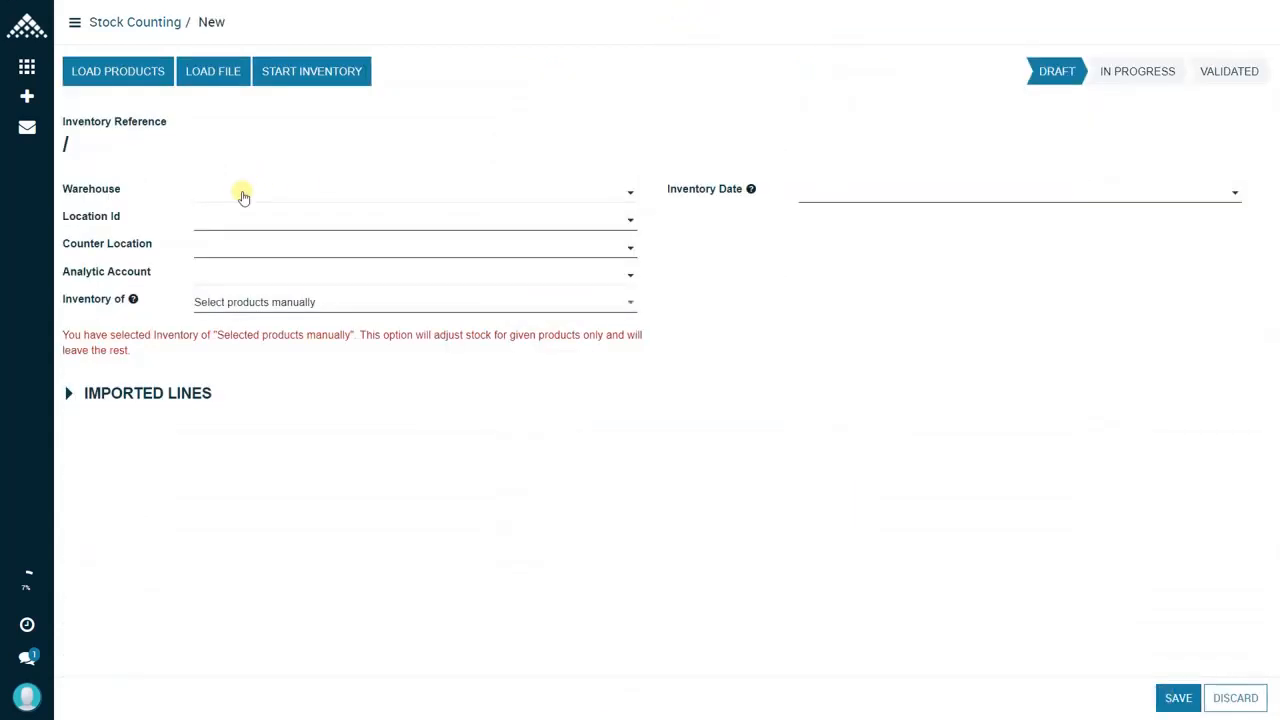
Step: Set the warehouse to Store 5 and the counter location to Virtual Locations/Inventory adjustment, and choose the personally named demo store listed after Demo Store 8 as analytic account
click(243, 197)
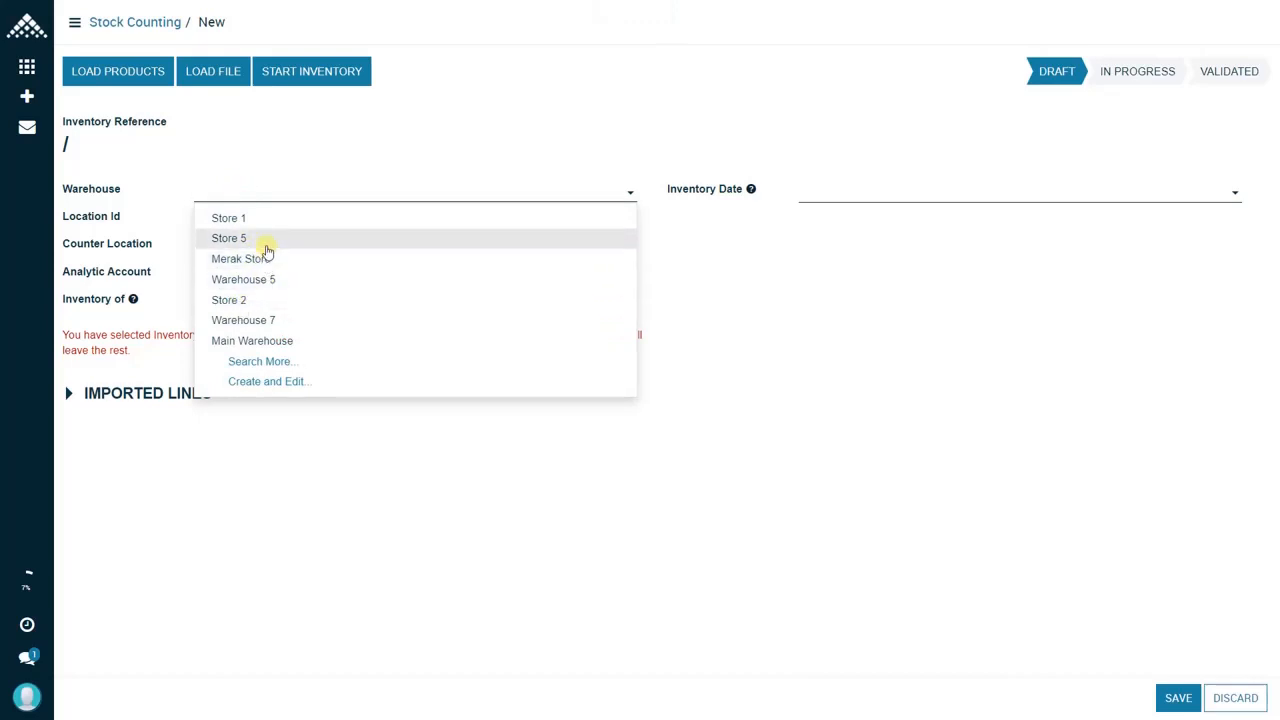
click(267, 242)
click(235, 266)
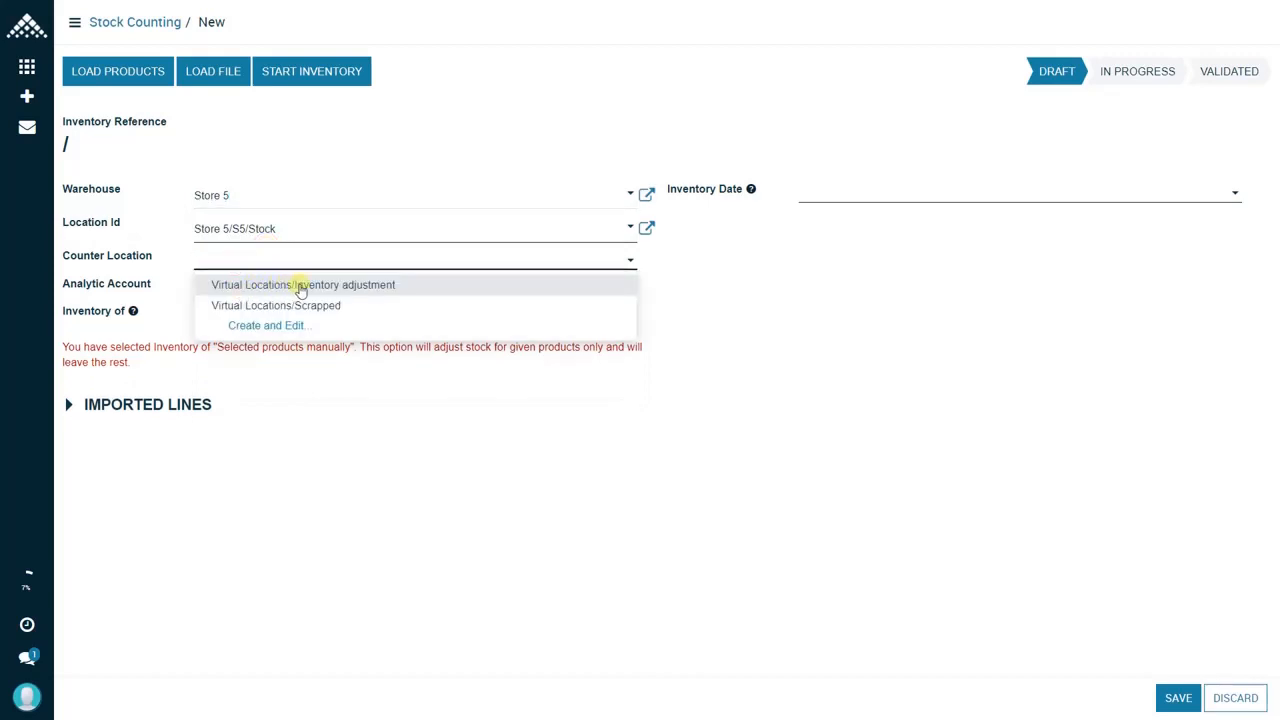
click(300, 286)
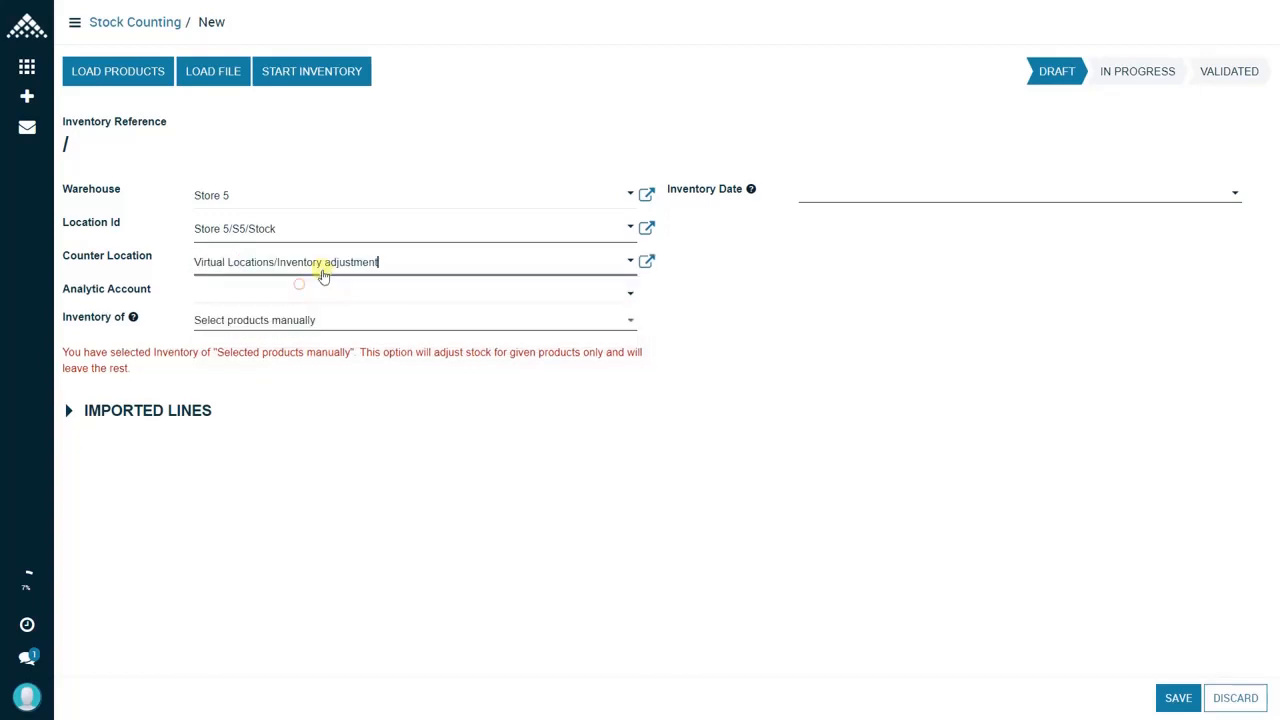
click(217, 296)
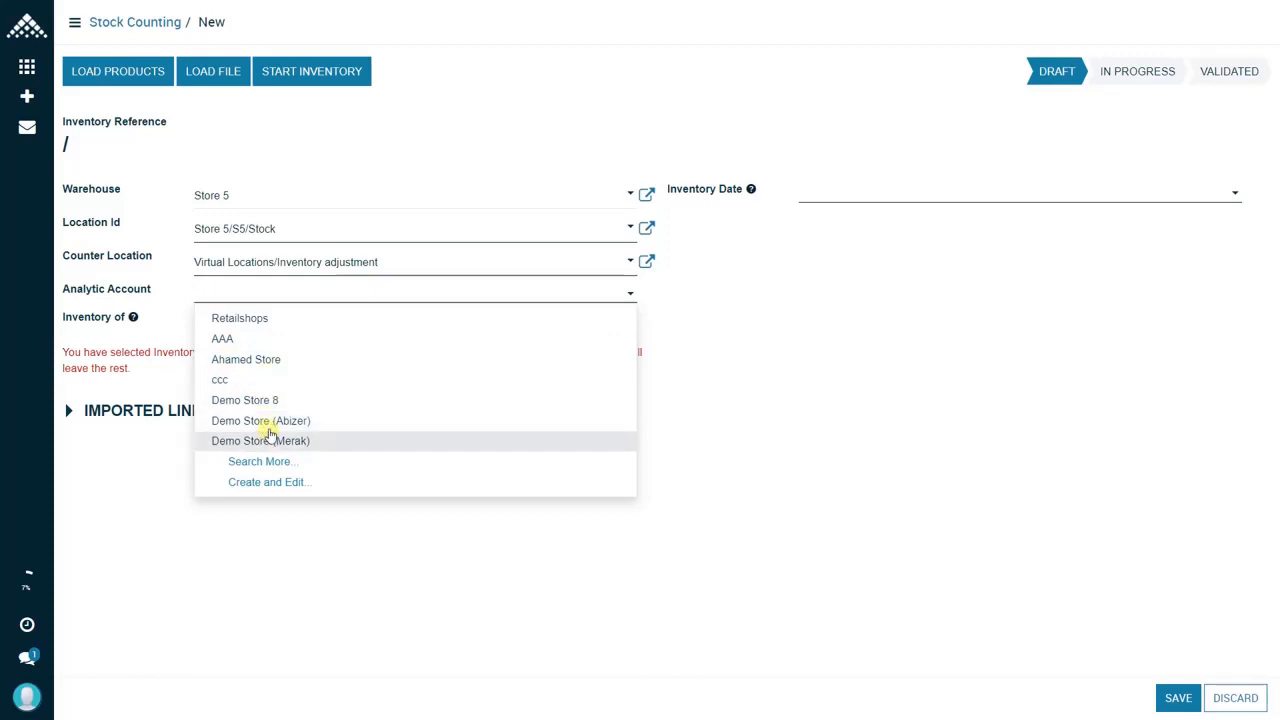
click(270, 420)
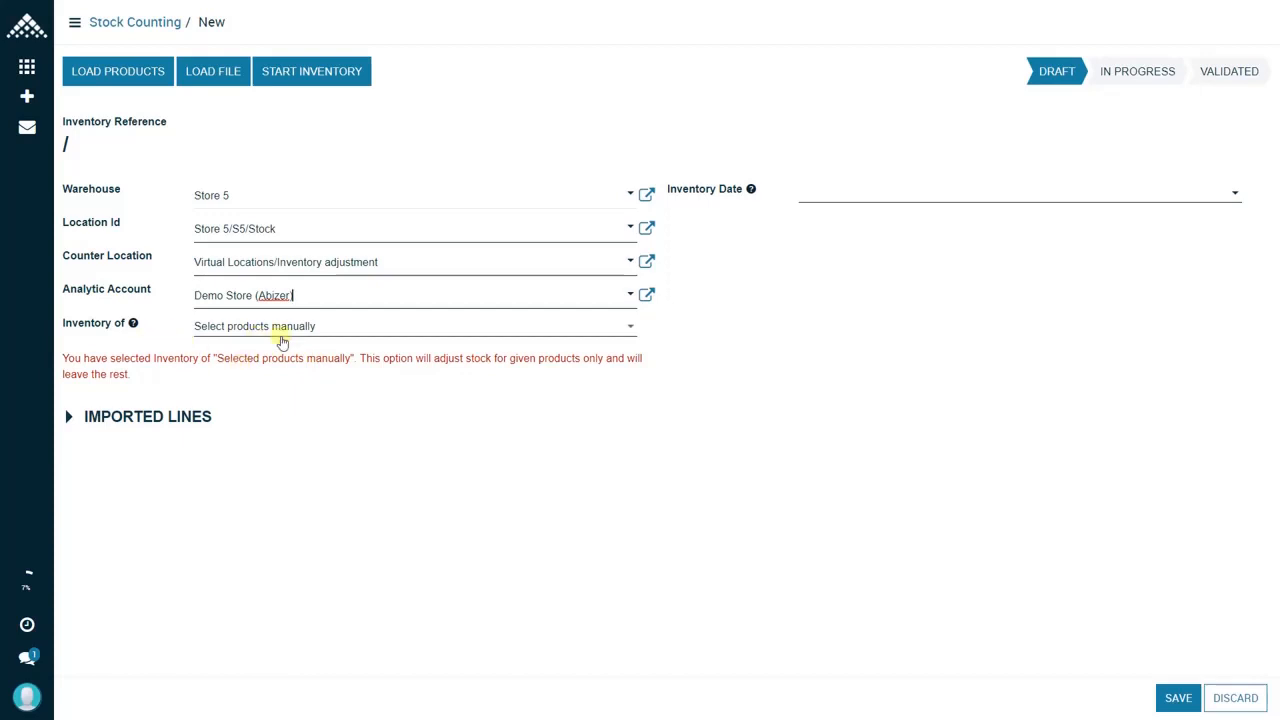
Step: Review the Inventory of options and set the field to All products
click(320, 327)
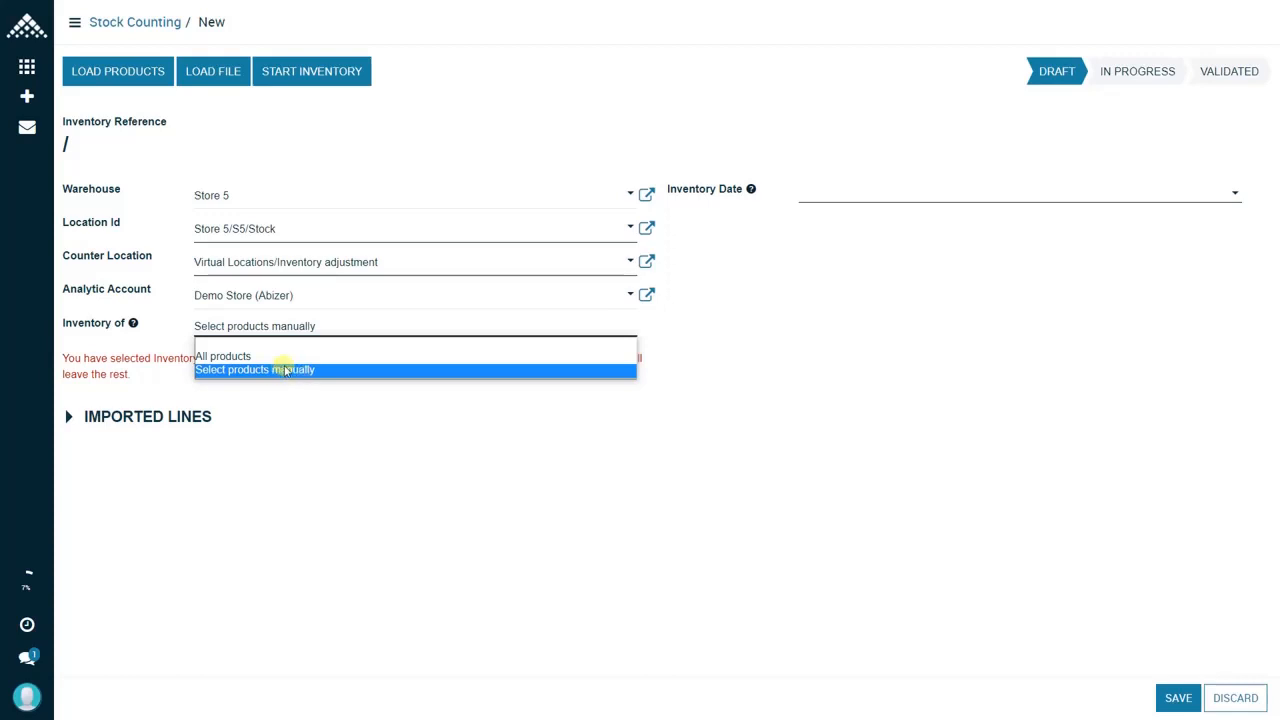
click(284, 370)
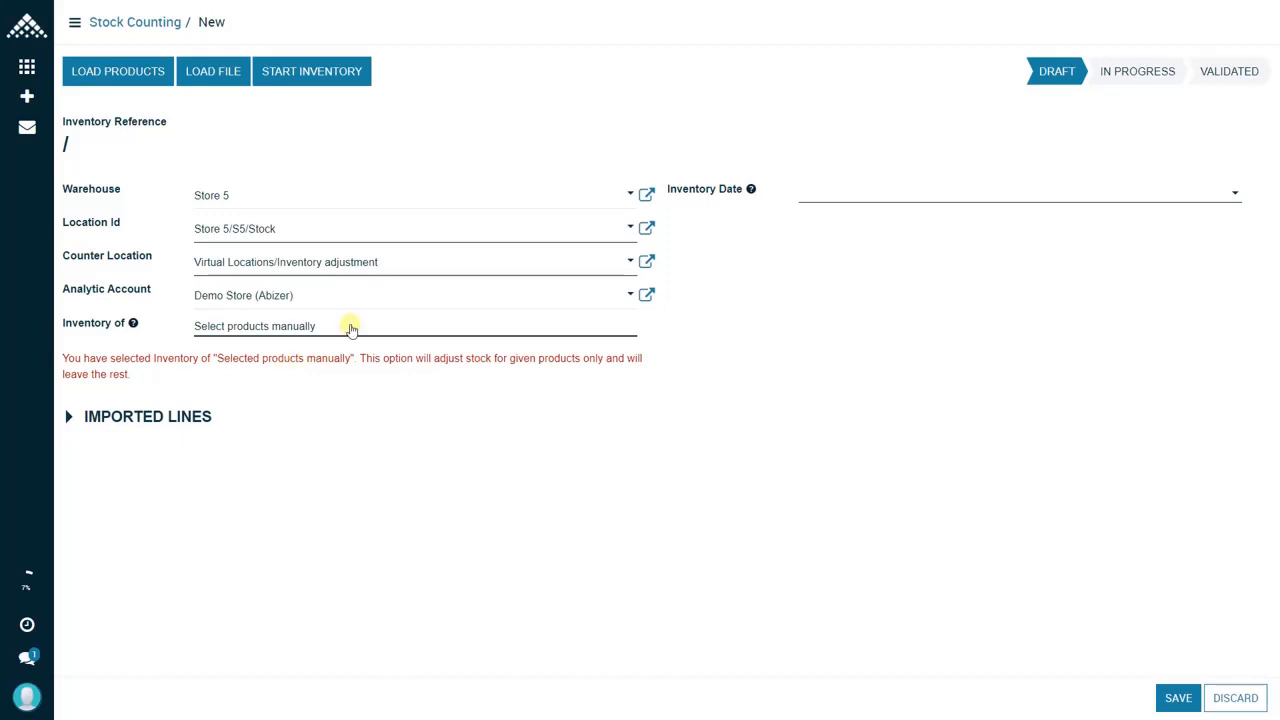
click(349, 329)
click(284, 356)
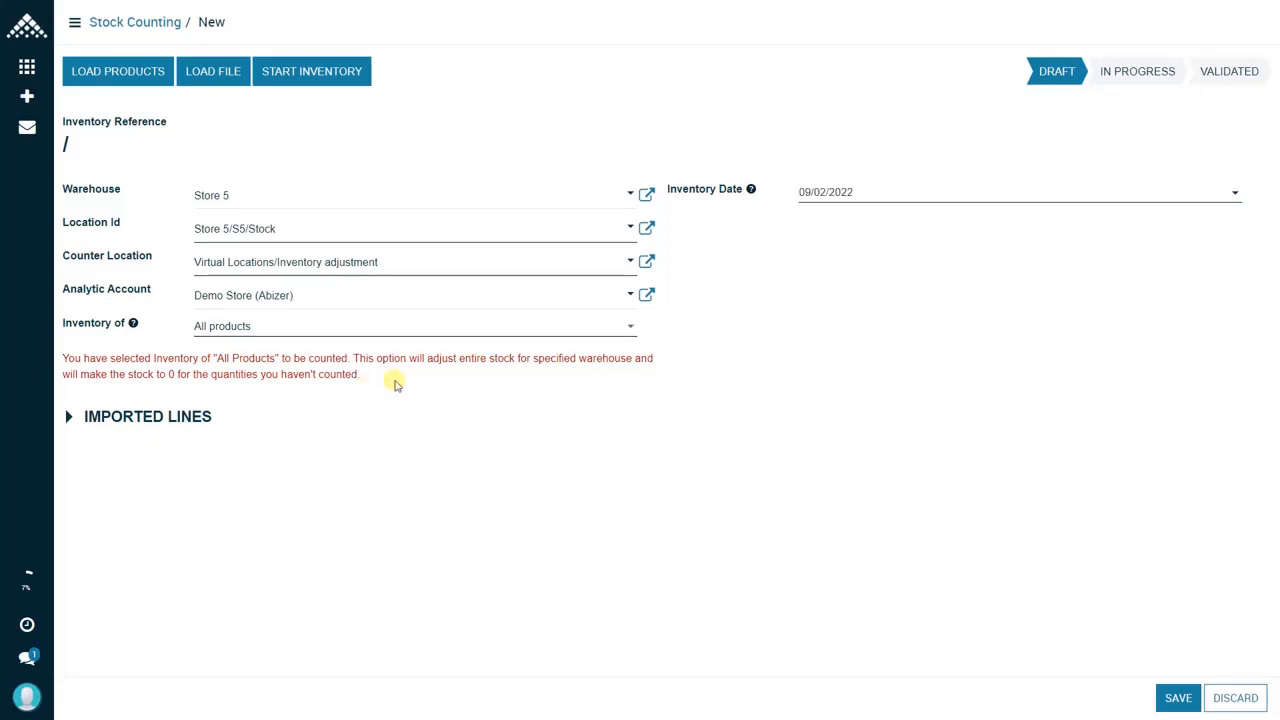
Step: Set the inventory date to 09/02/2022 and Inventory of to Select products manually, and save the stock counting record
click(930, 202)
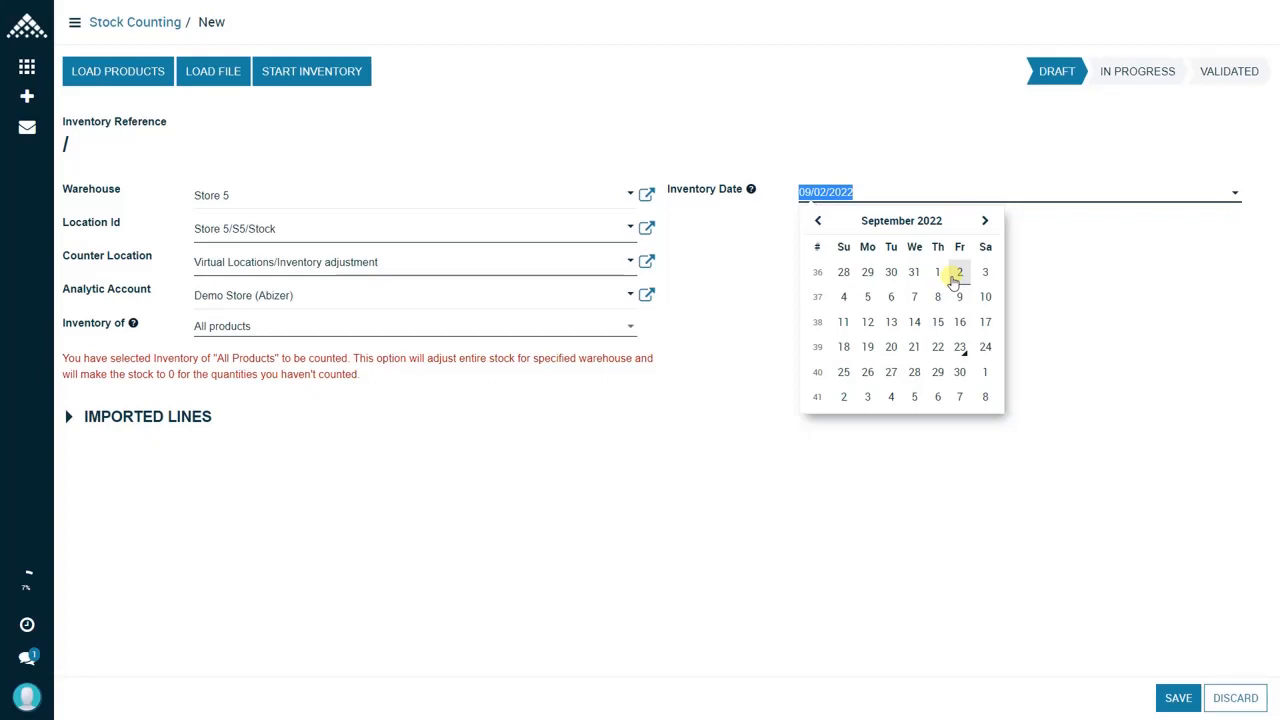
click(957, 272)
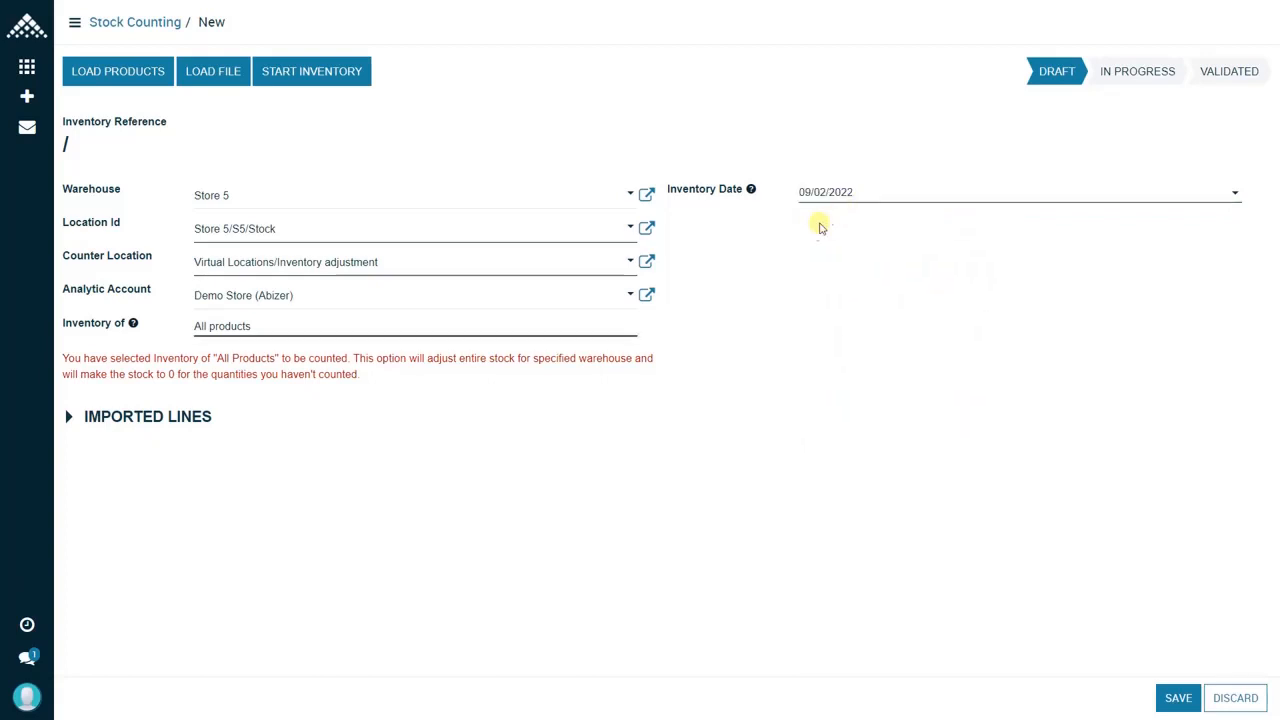
click(552, 325)
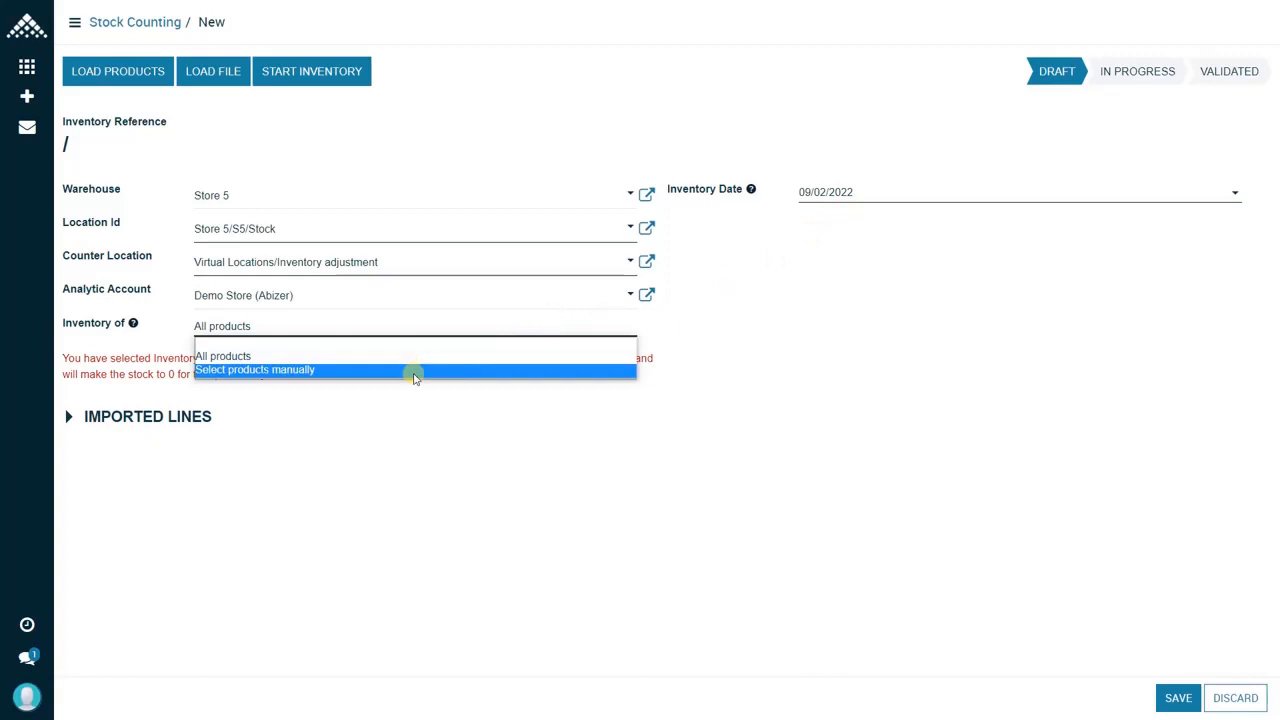
click(412, 371)
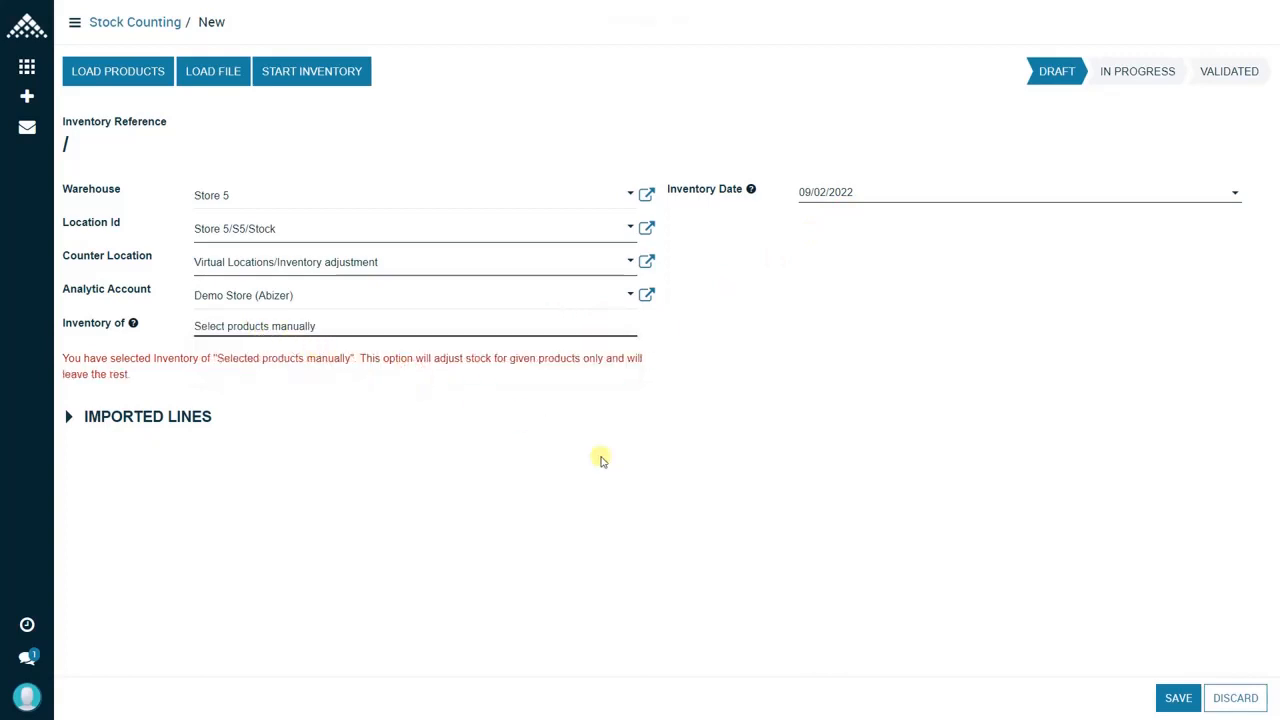
click(1183, 697)
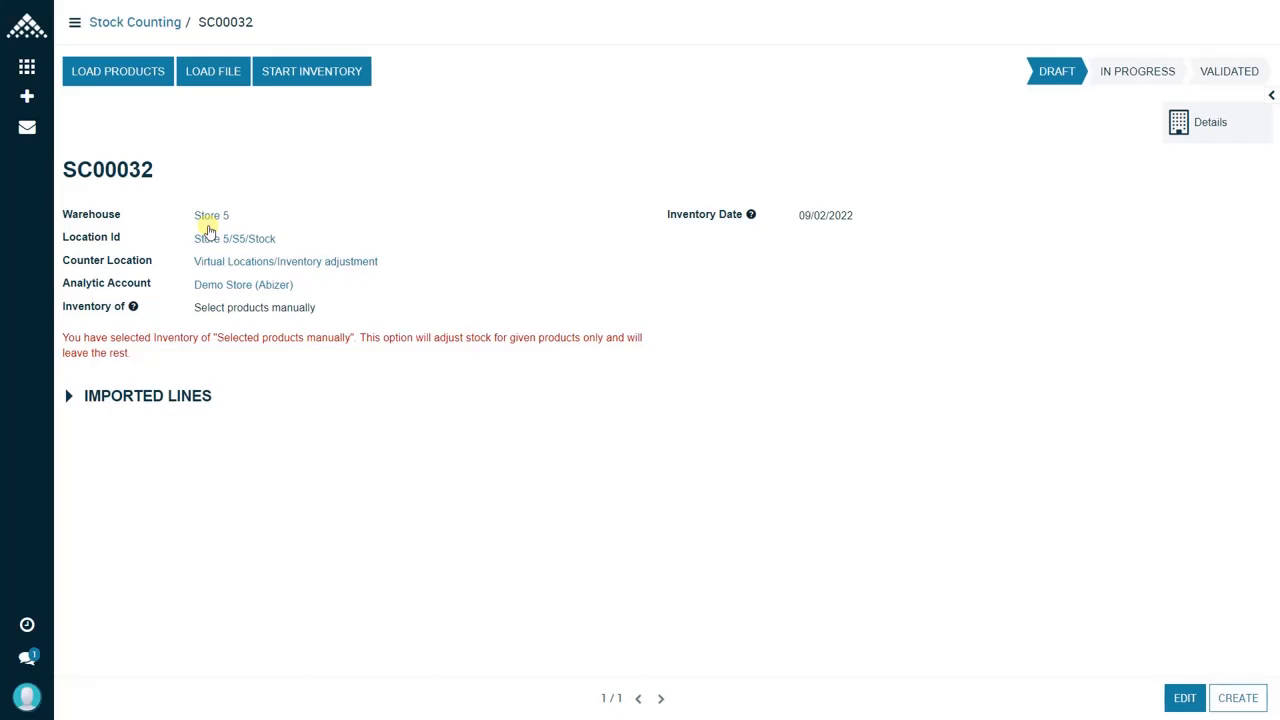
Step: Expand the AHASTYLE brand group in the Stock Onhand list for Store 5
mouse_move(483, 5)
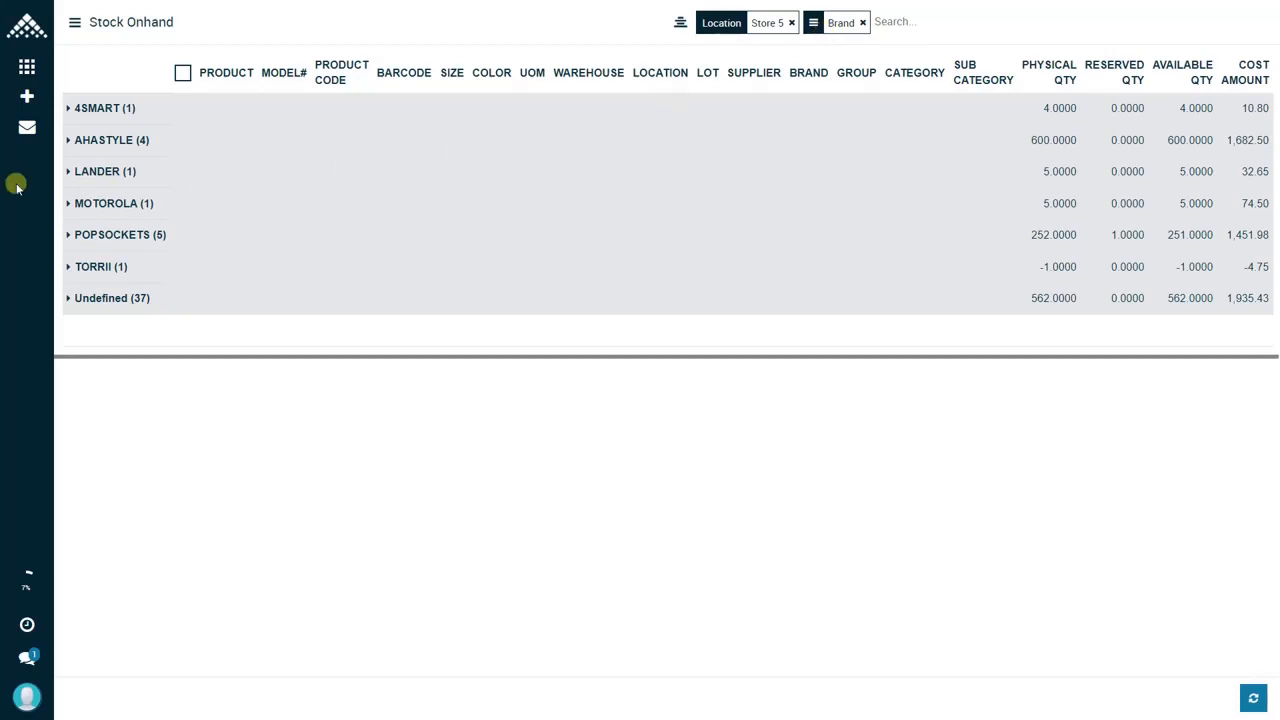
click(97, 145)
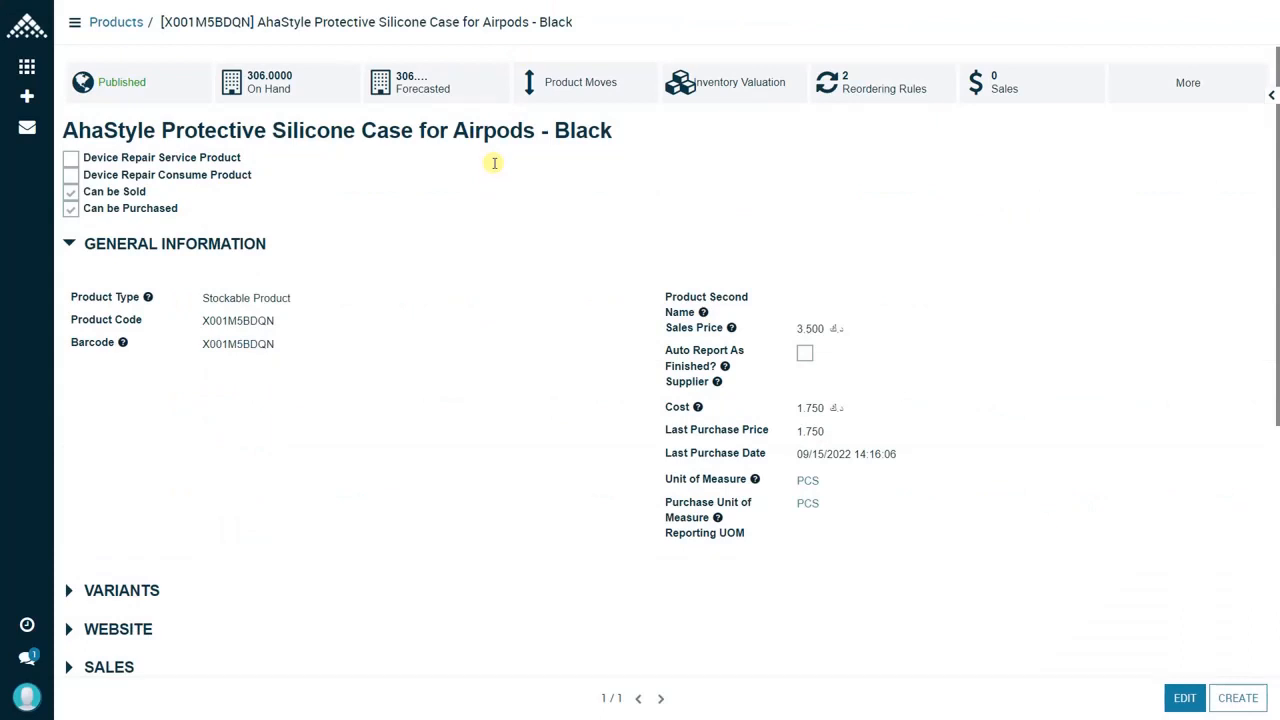
Step: Add Dozen(s) to the Product UOMs of AhaStyle Protective Silicone Case for Airpods - Black and save the product
click(1183, 700)
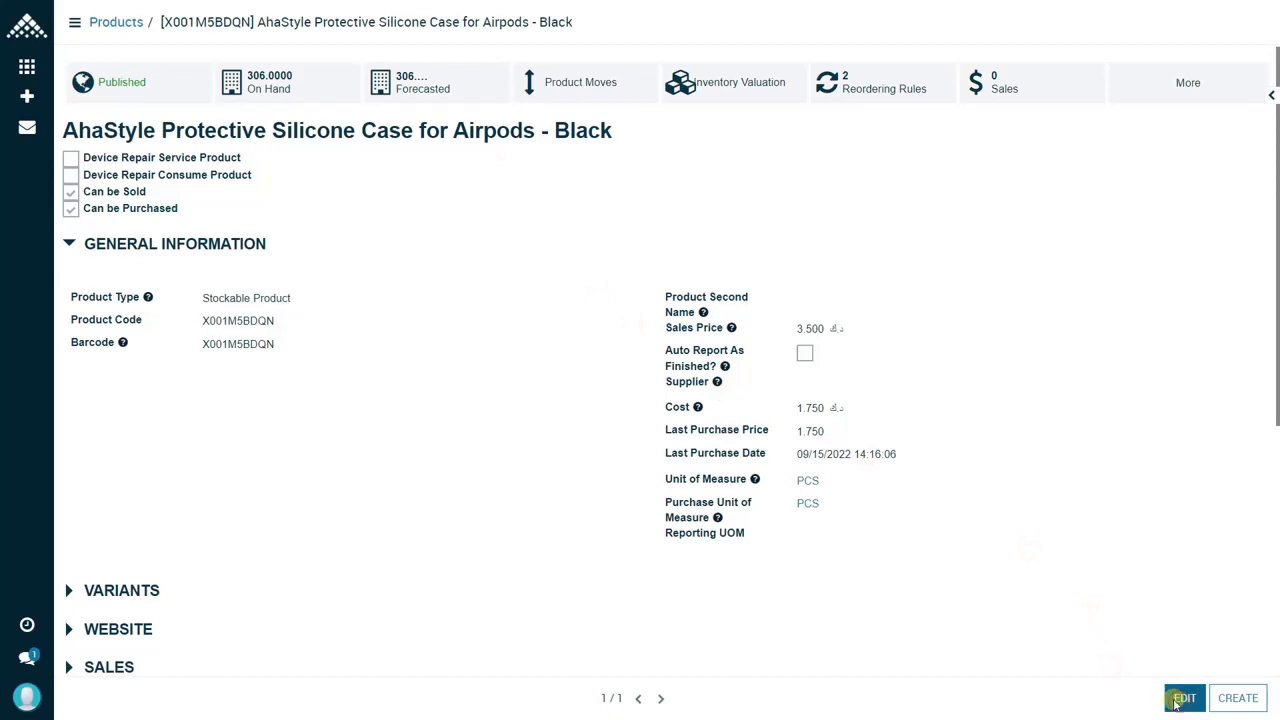
scroll(566, 537, down, 5)
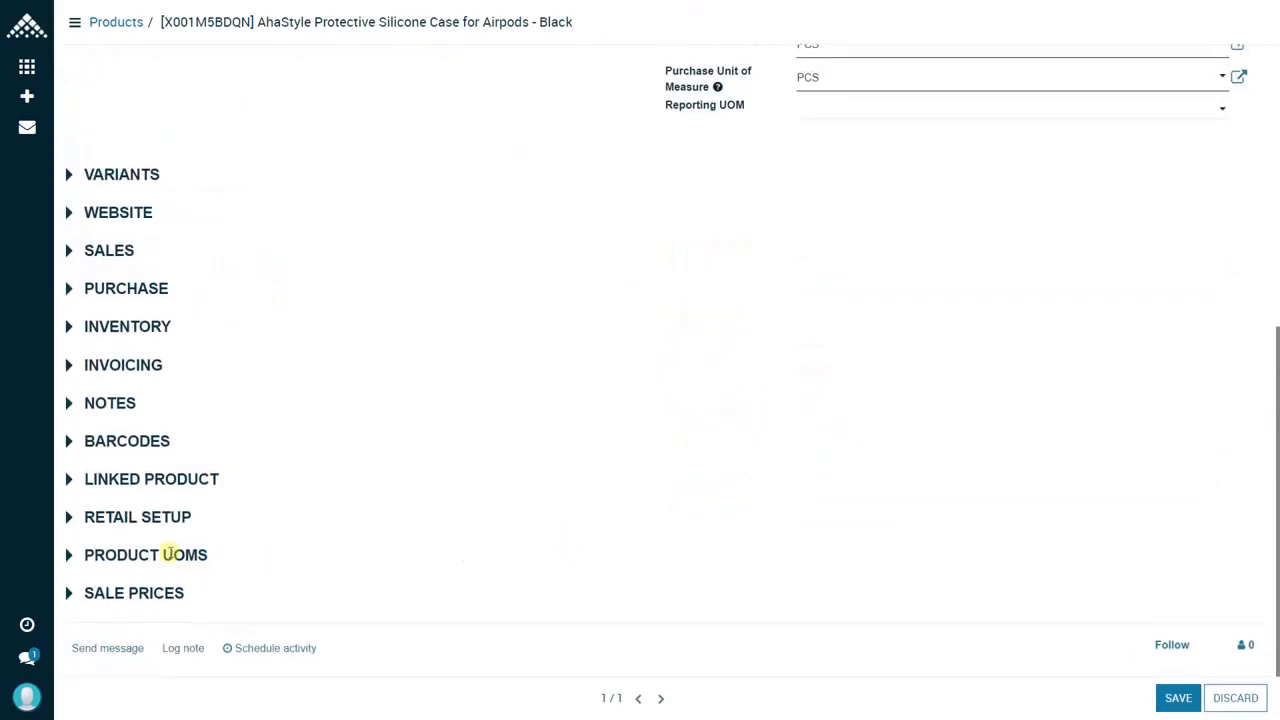
click(170, 556)
scroll(629, 537, down, 2)
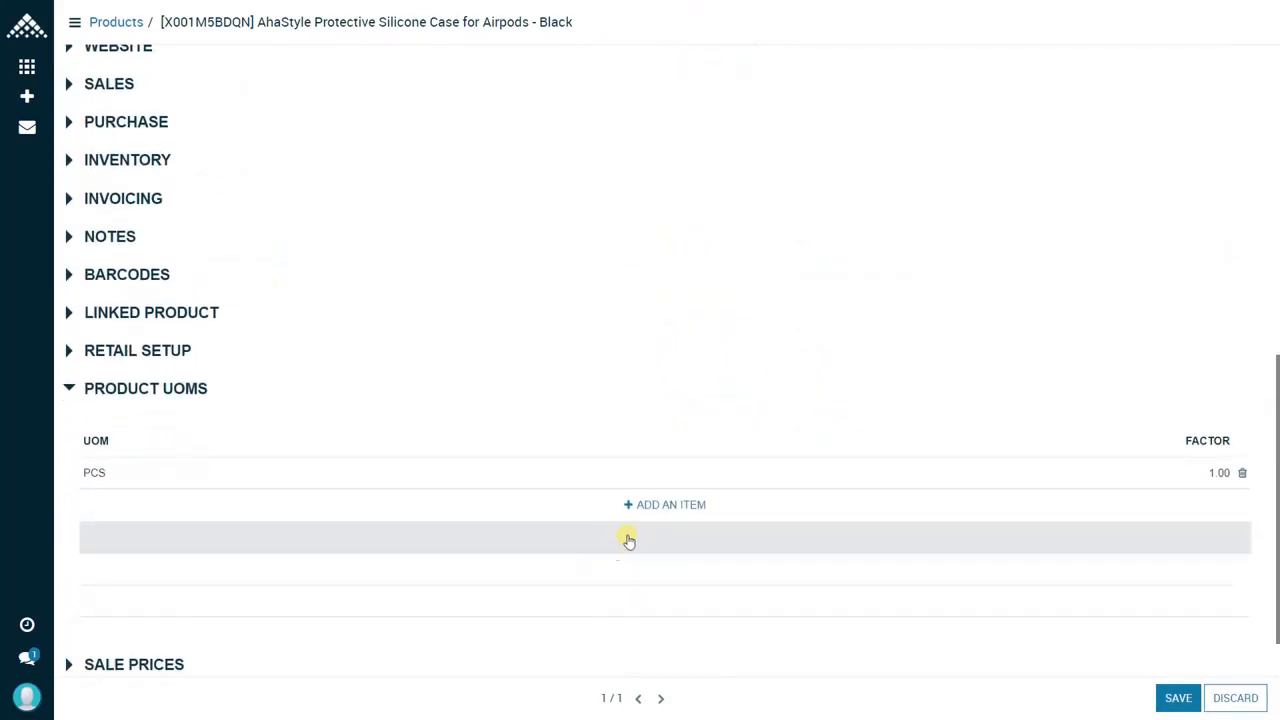
click(635, 512)
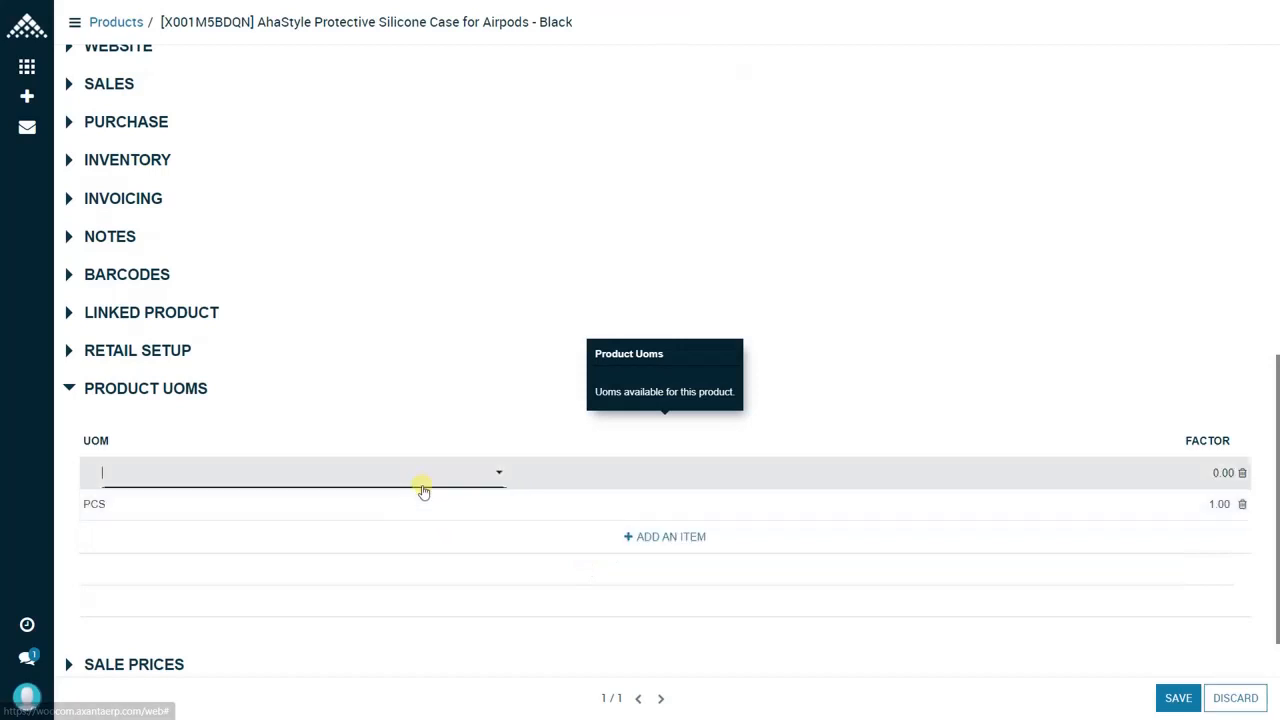
click(417, 474)
click(188, 625)
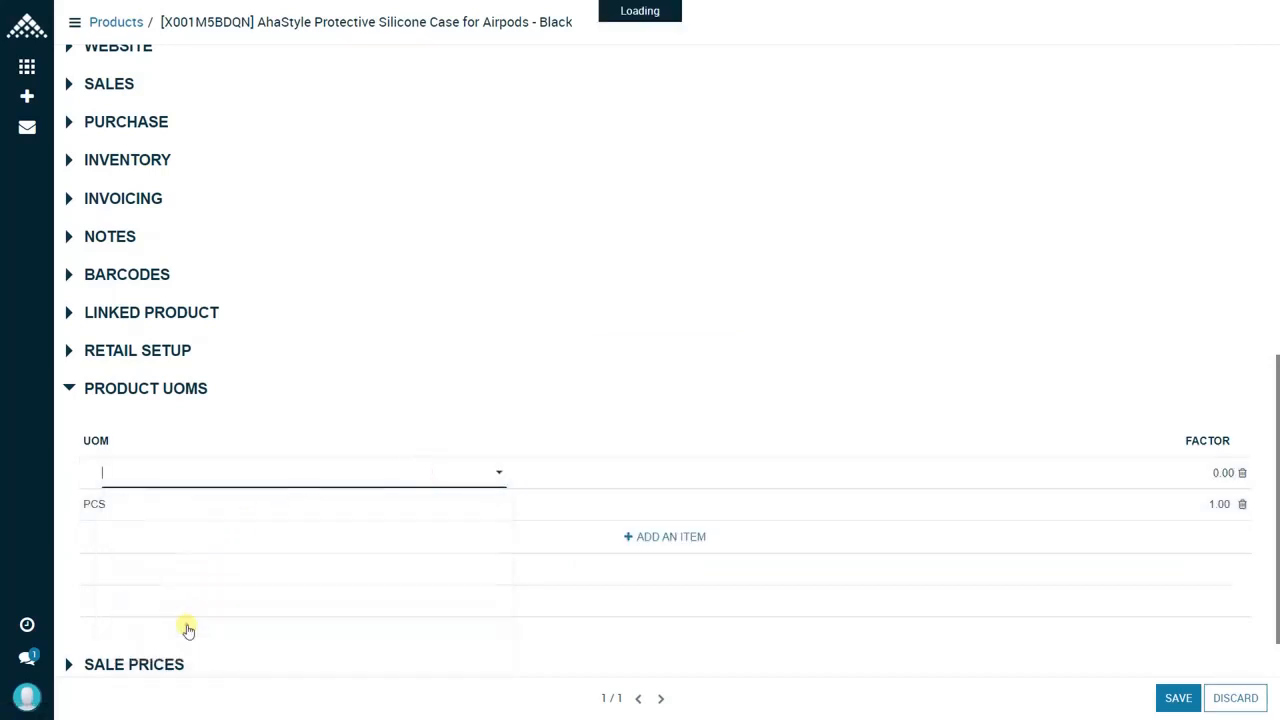
click(1179, 688)
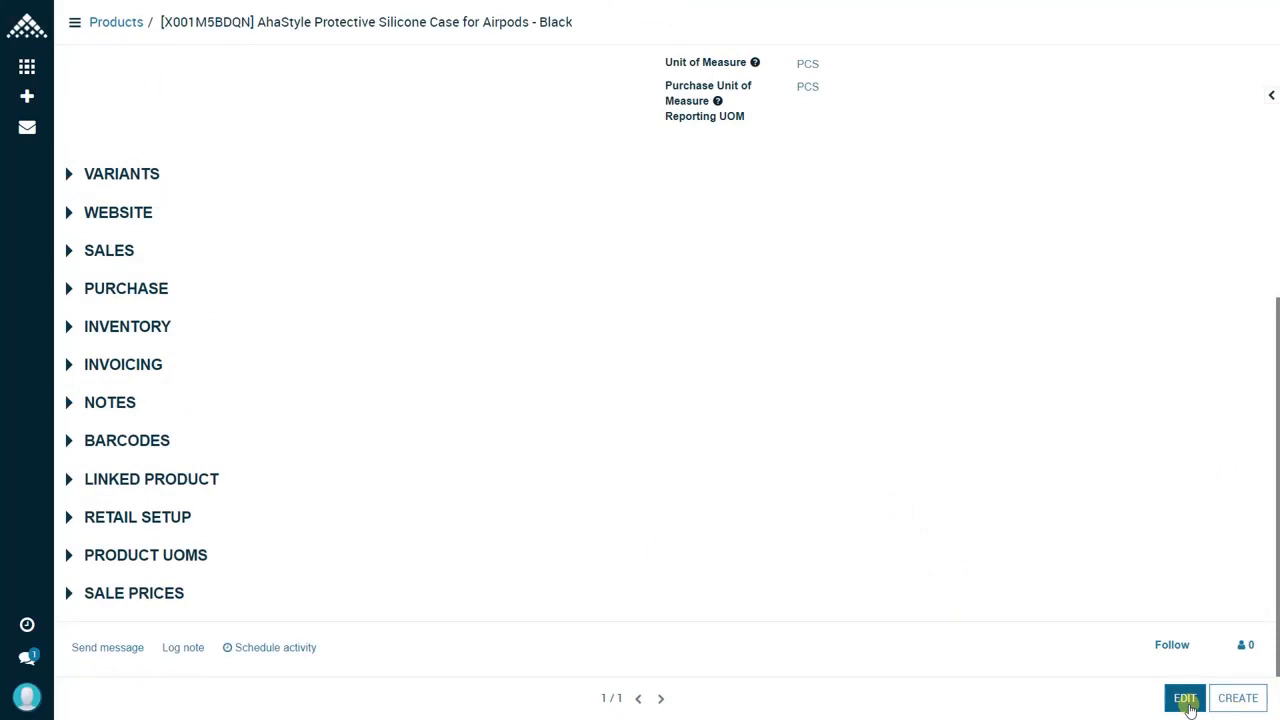
Step: Add barcode 67897634 with the Dozen(s) unit to the AhaStyle Airpods case and save the product
click(1186, 700)
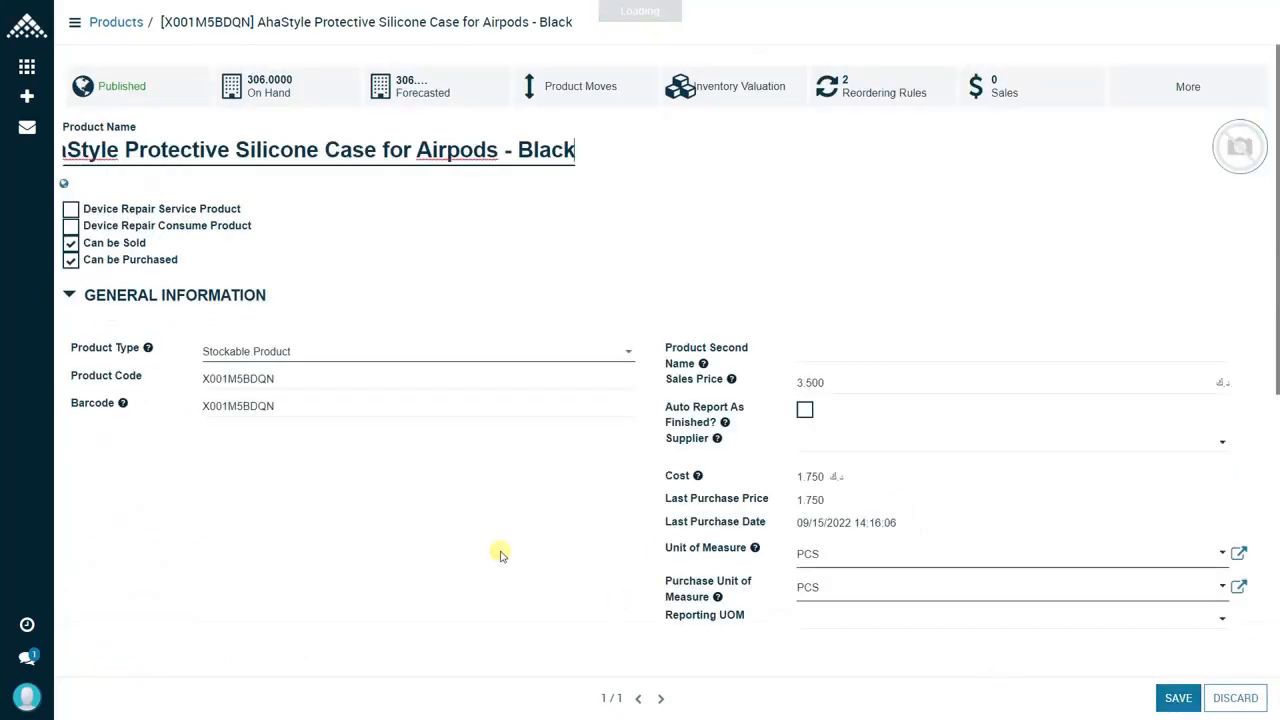
scroll(500, 555, down, 4)
click(160, 534)
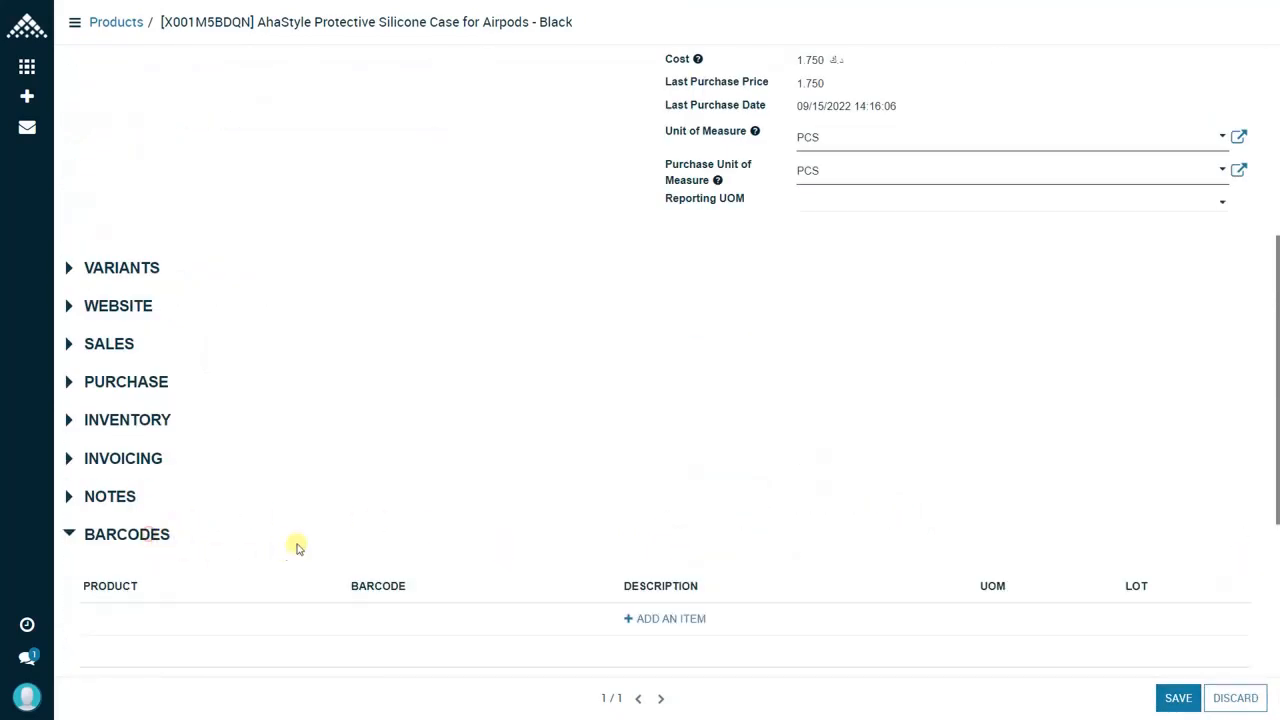
click(645, 618)
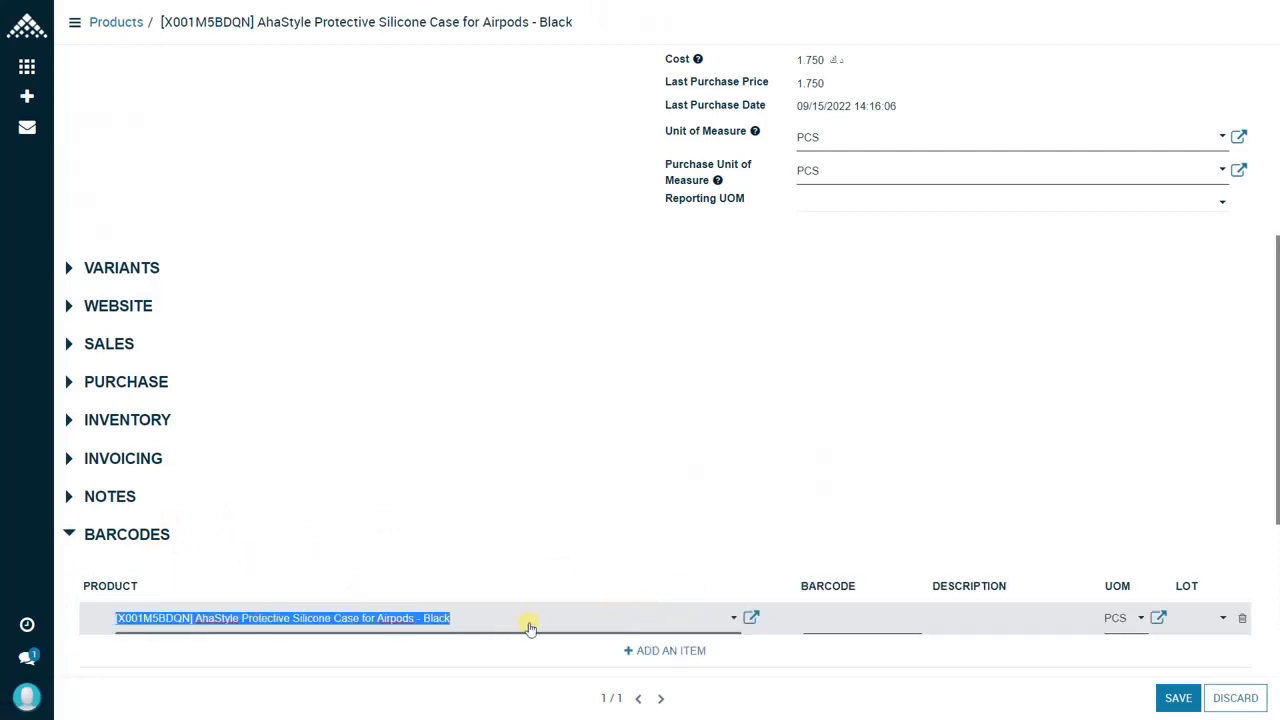
click(830, 620)
text(6)
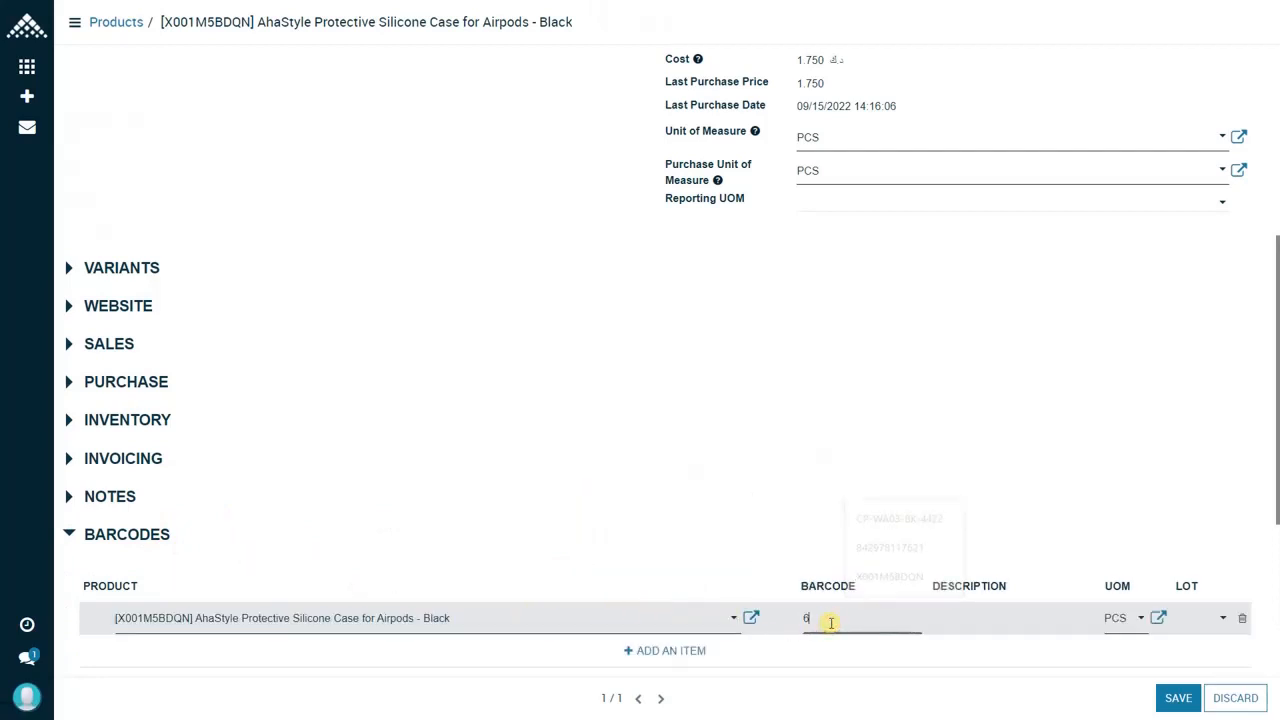
text(7891634)
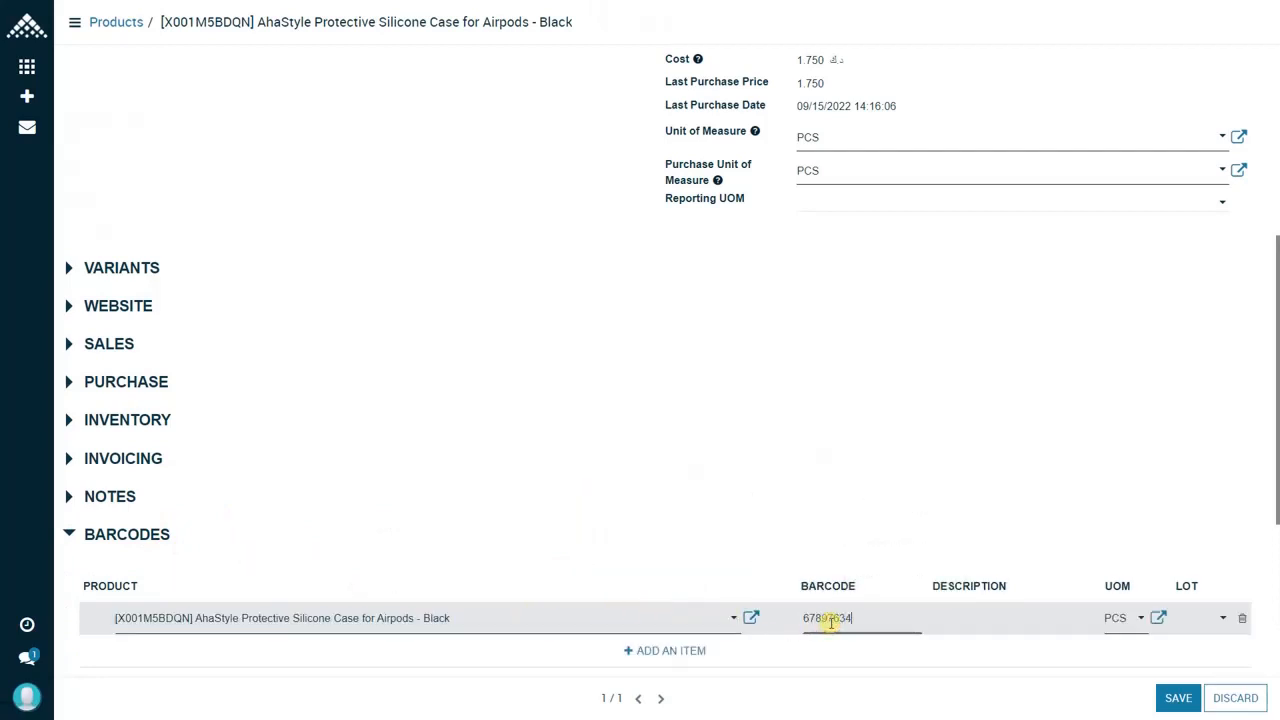
click(1116, 620)
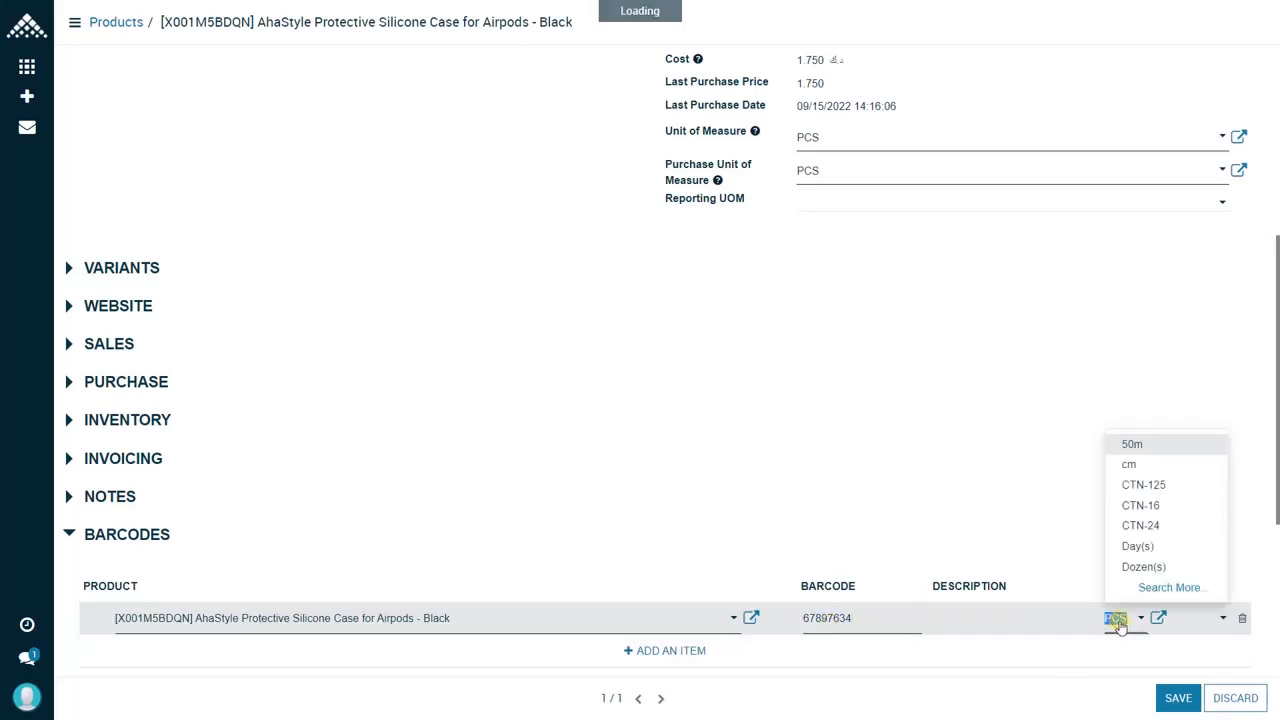
click(1166, 568)
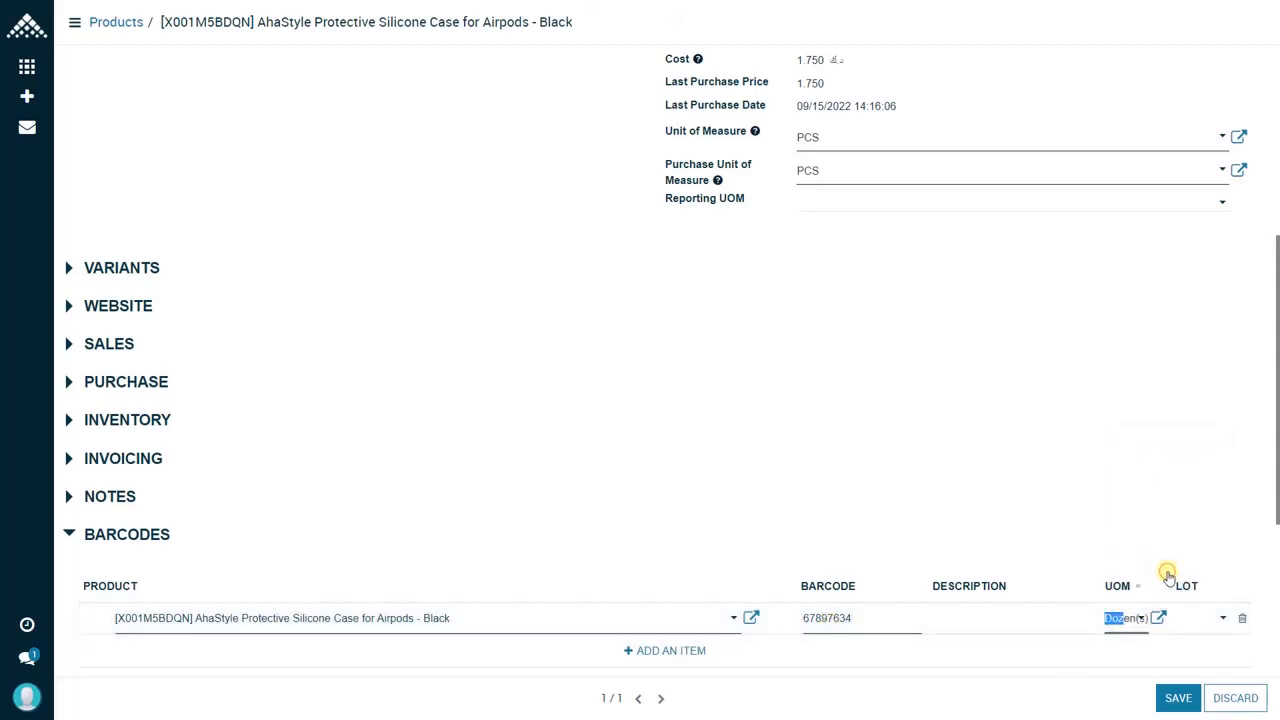
click(1181, 698)
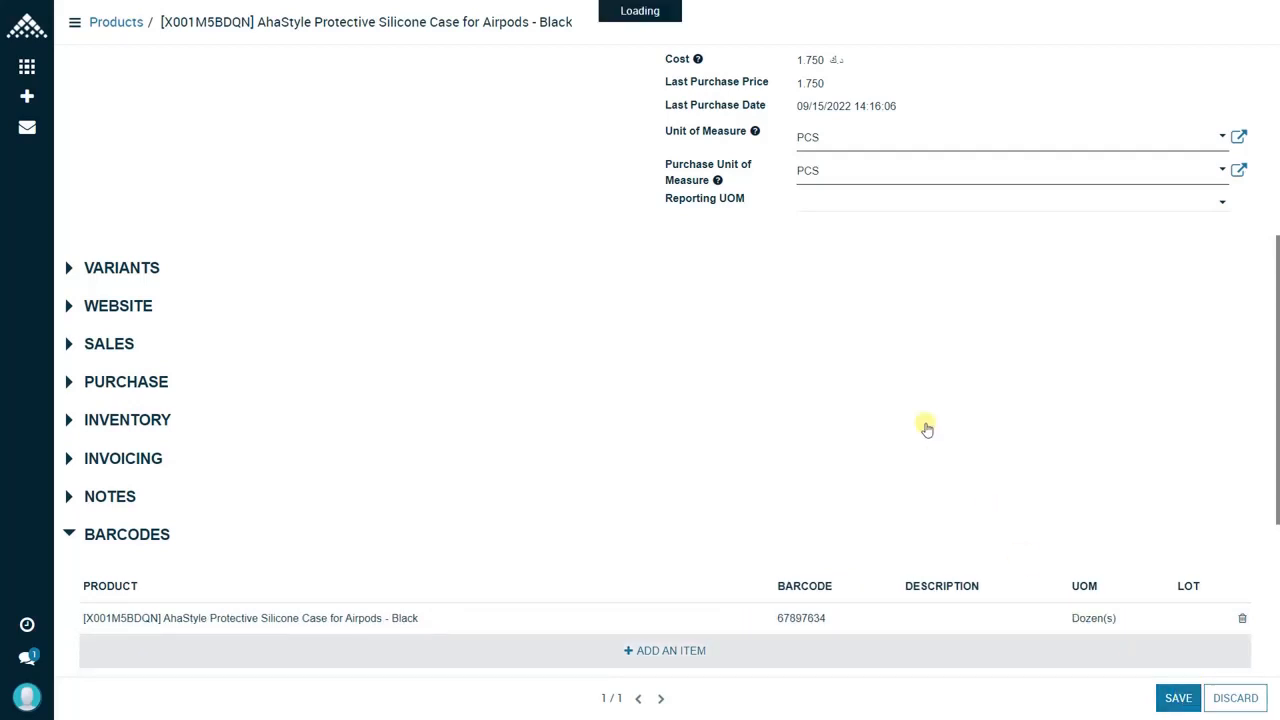
scroll(927, 429, up, 4)
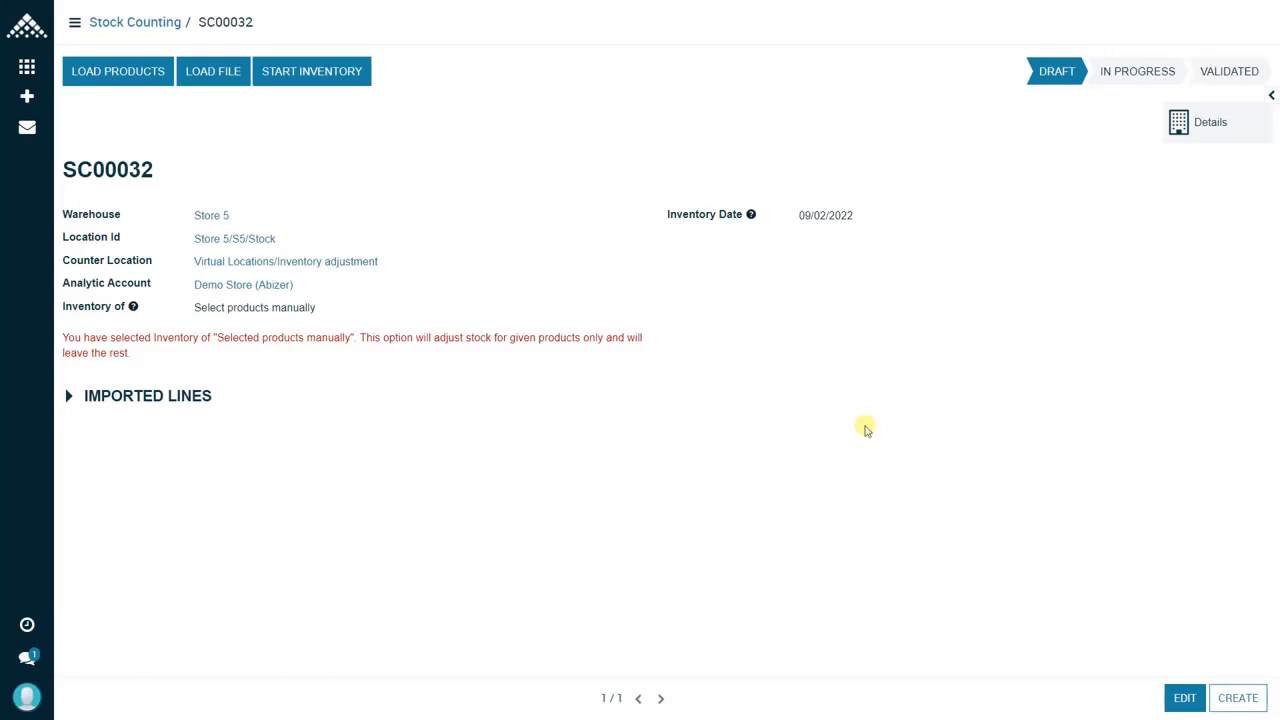
Step: Open the file import for the stock count and check the codes and quantities in rows 5 and 6 of the inventory_lines workbook in Excel
click(227, 82)
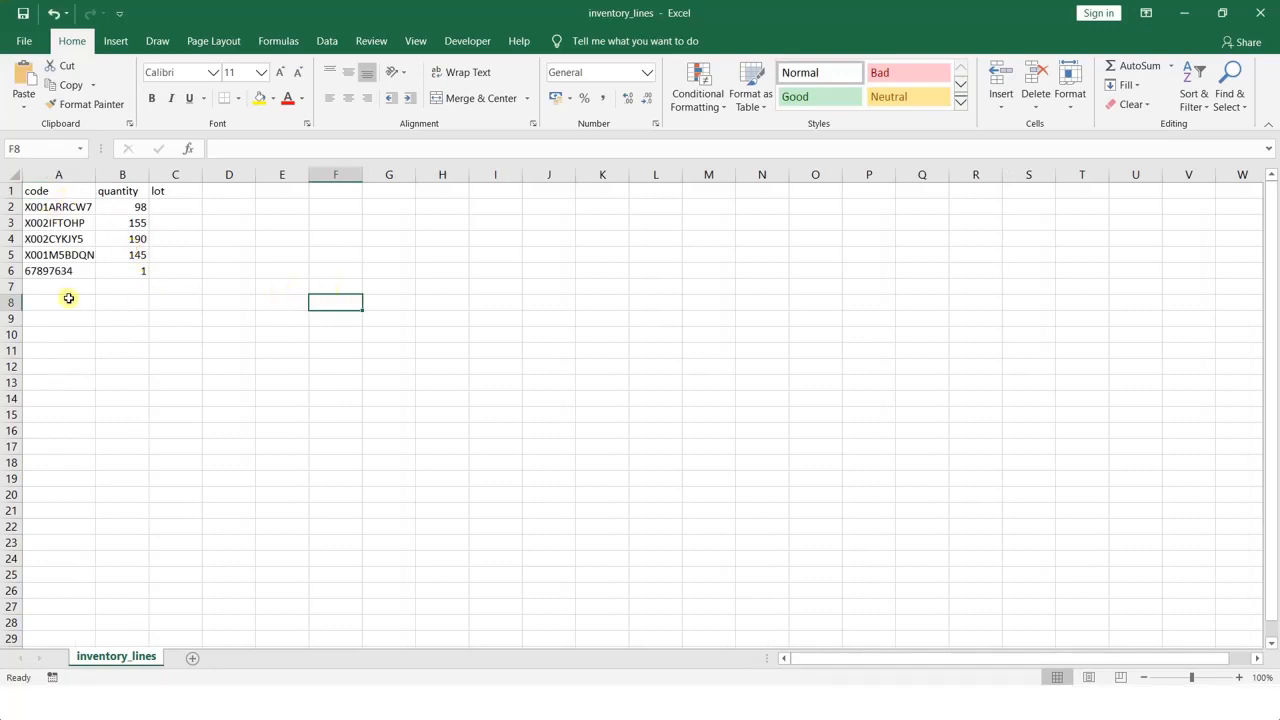
click(81, 256)
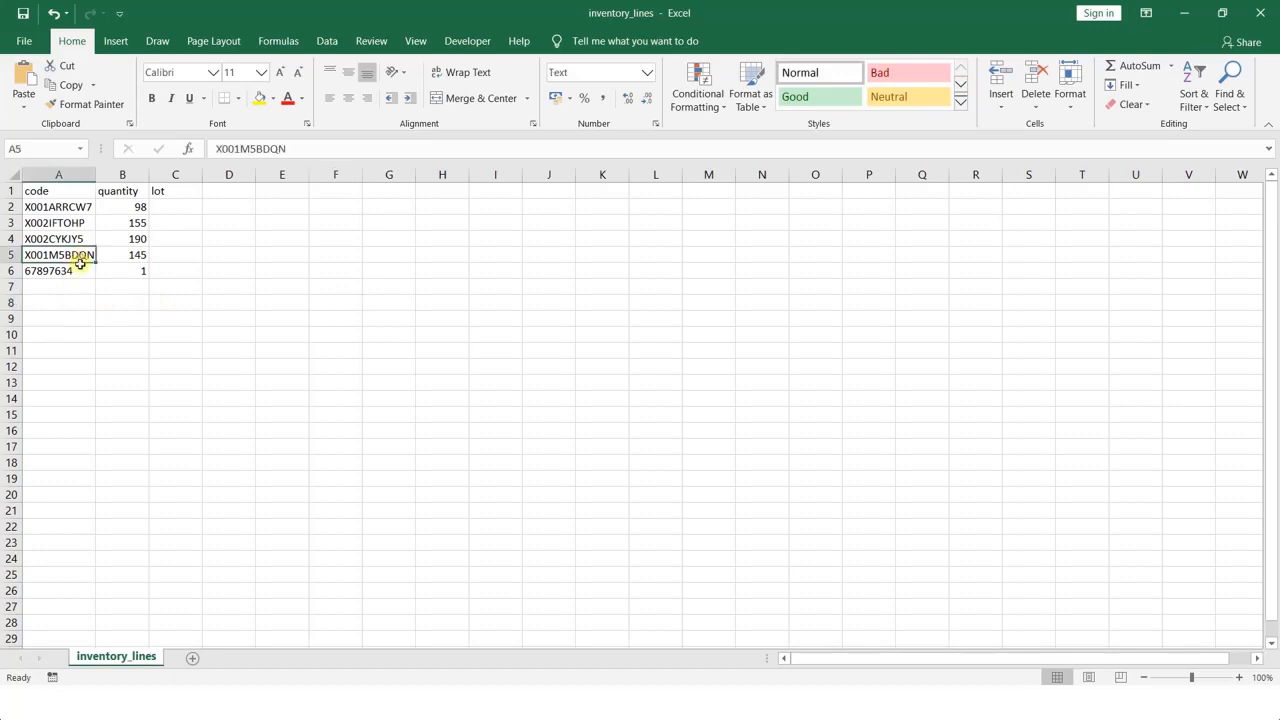
click(83, 271)
click(89, 255)
click(87, 271)
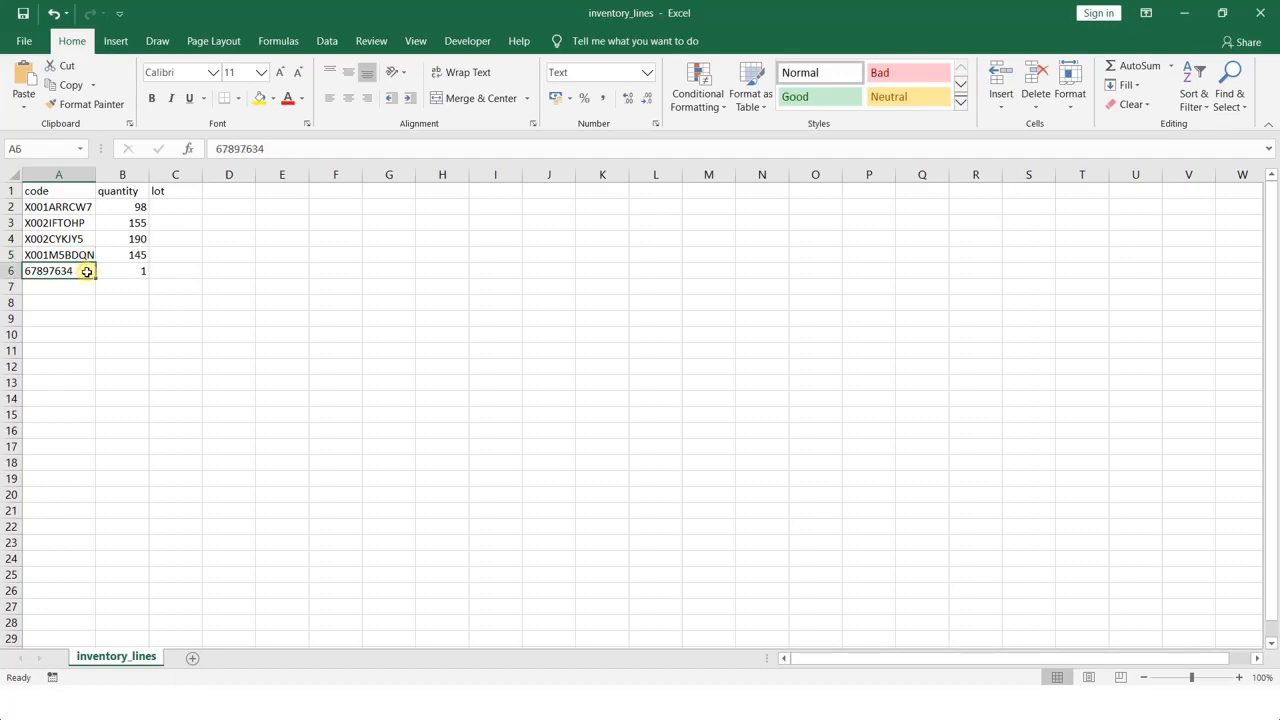
click(128, 273)
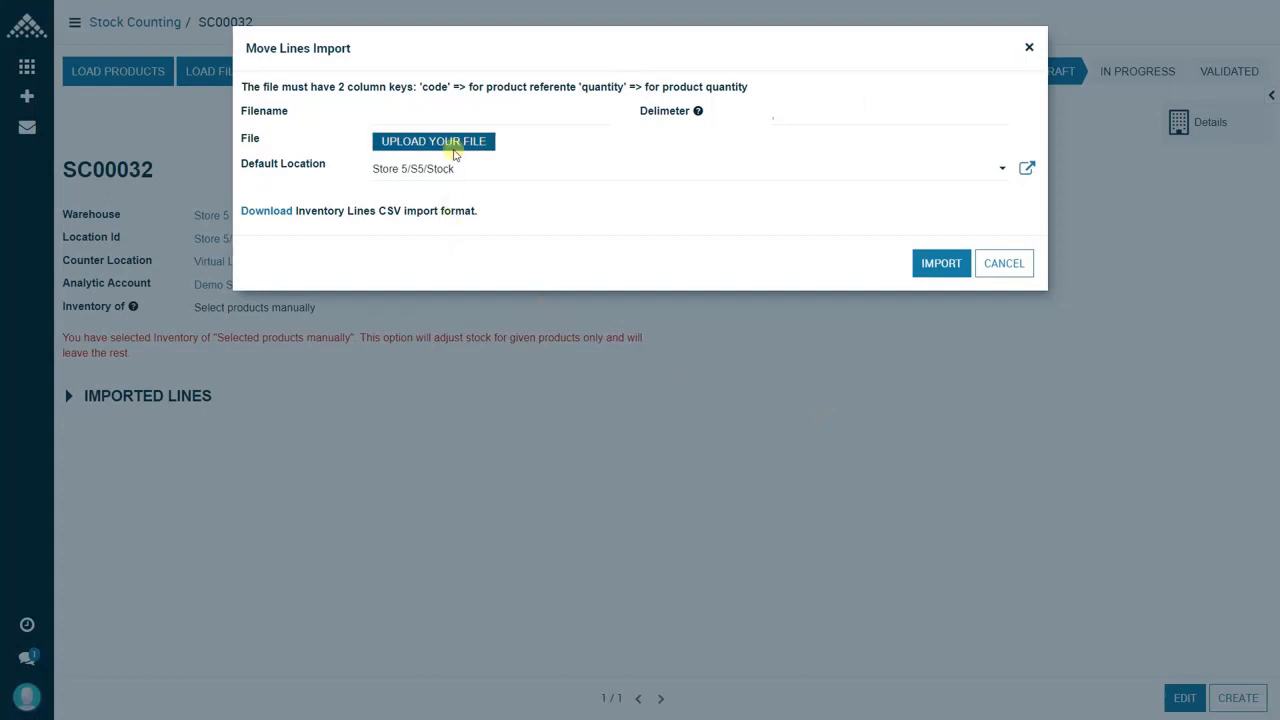
Step: Import inventory_lines.csv into the stock count and expand the Imported Lines section to review the found products
click(453, 144)
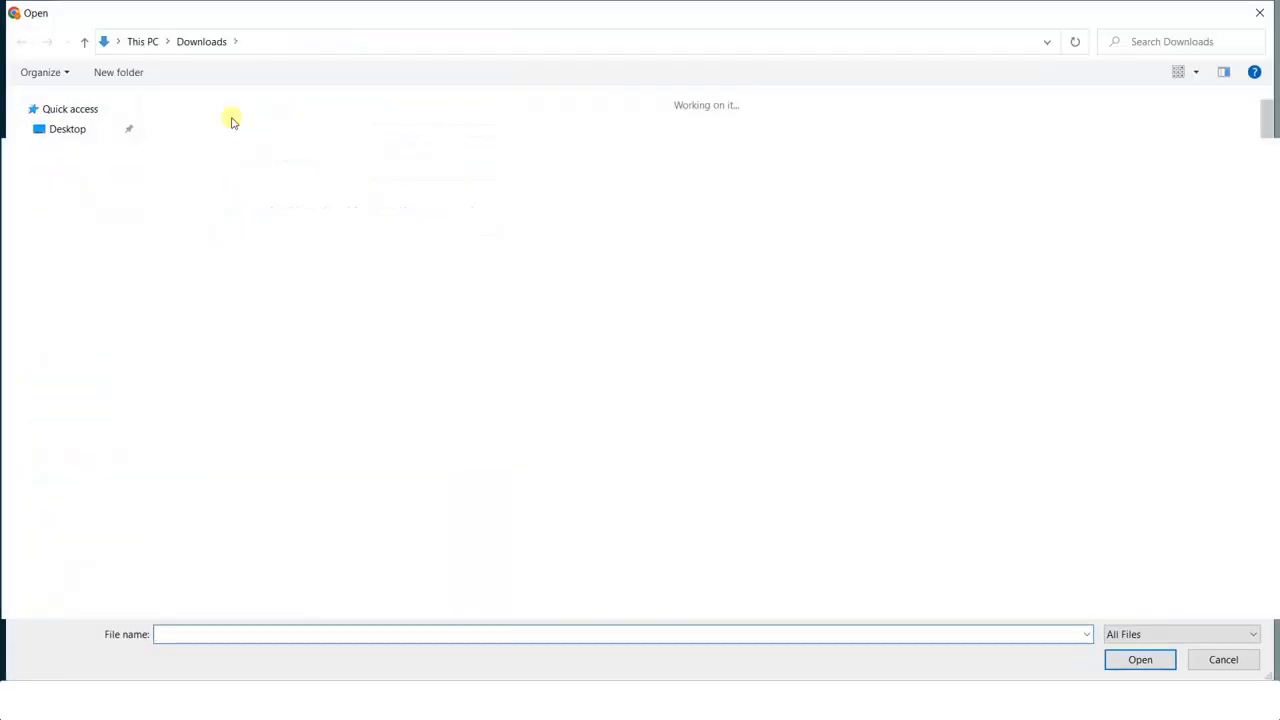
click(229, 121)
double_click(229, 121)
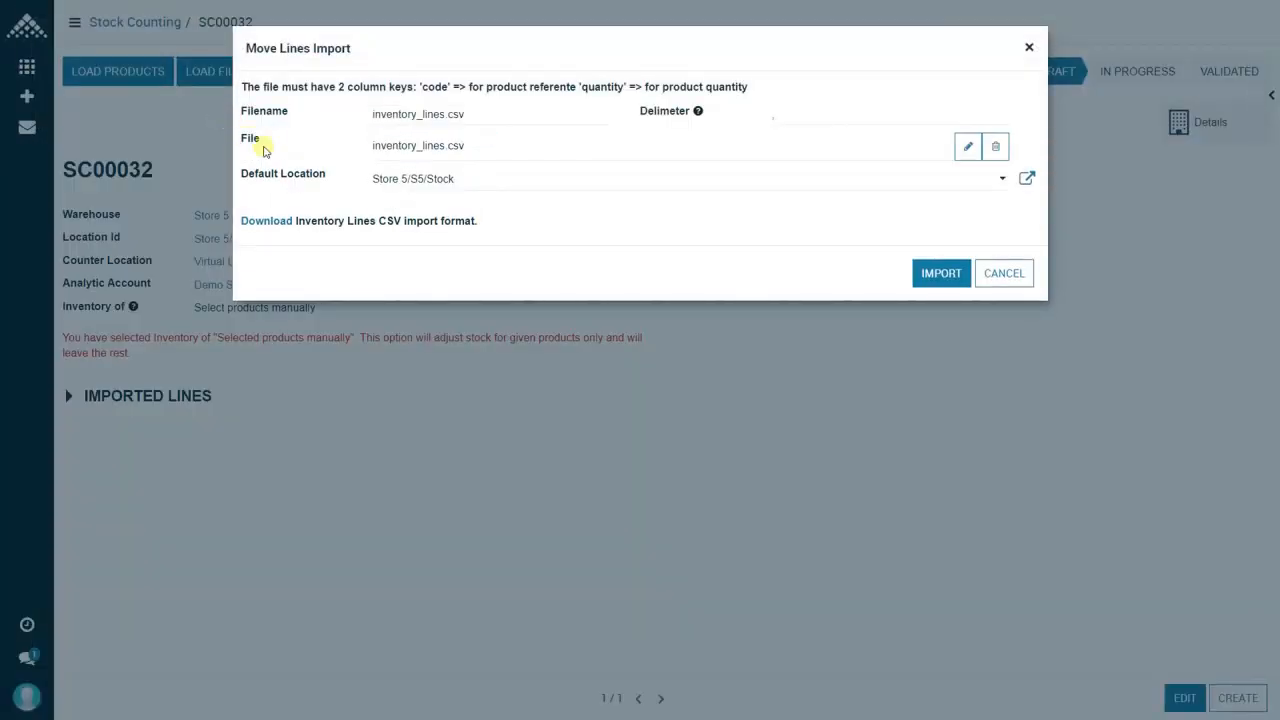
click(940, 276)
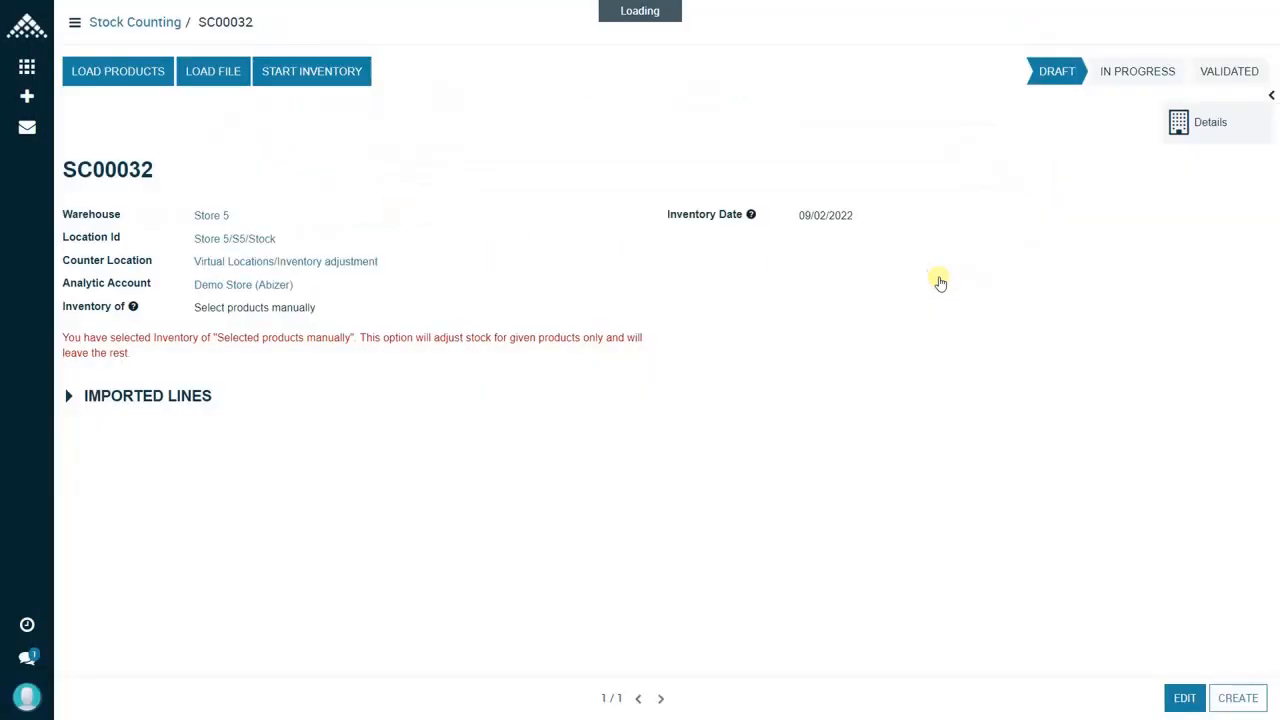
click(185, 397)
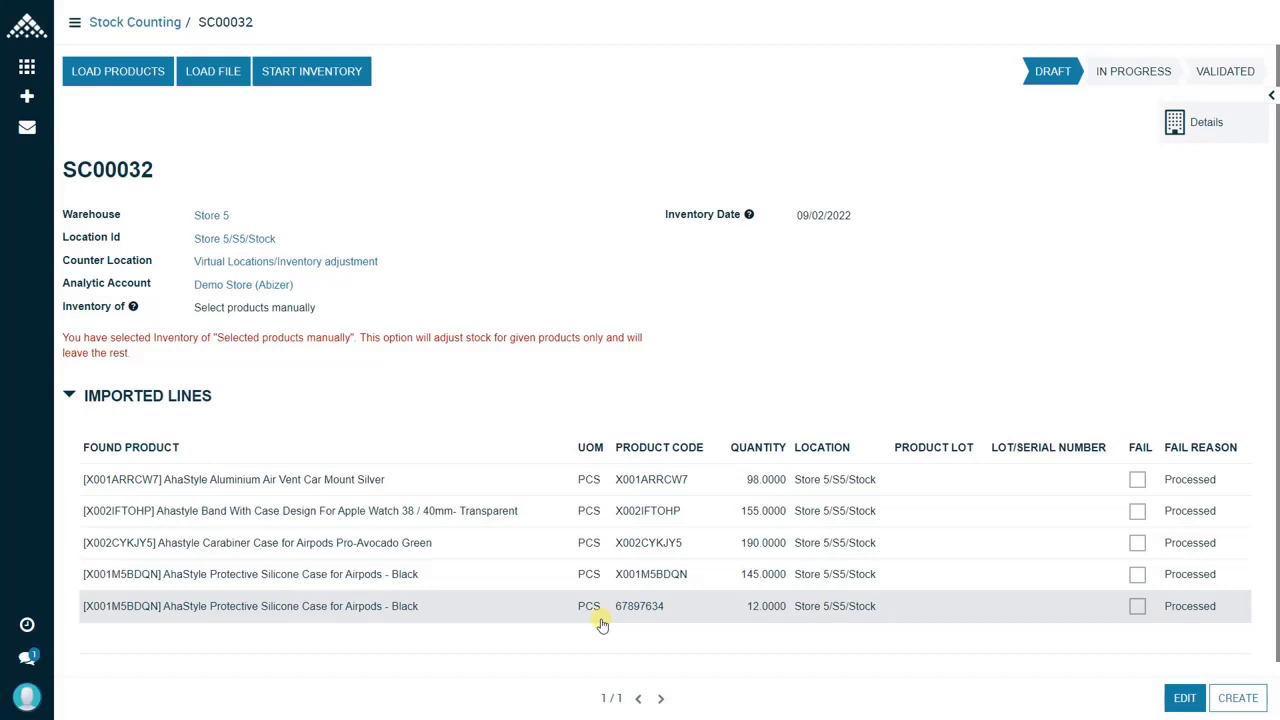
scroll(601, 624, down, 1)
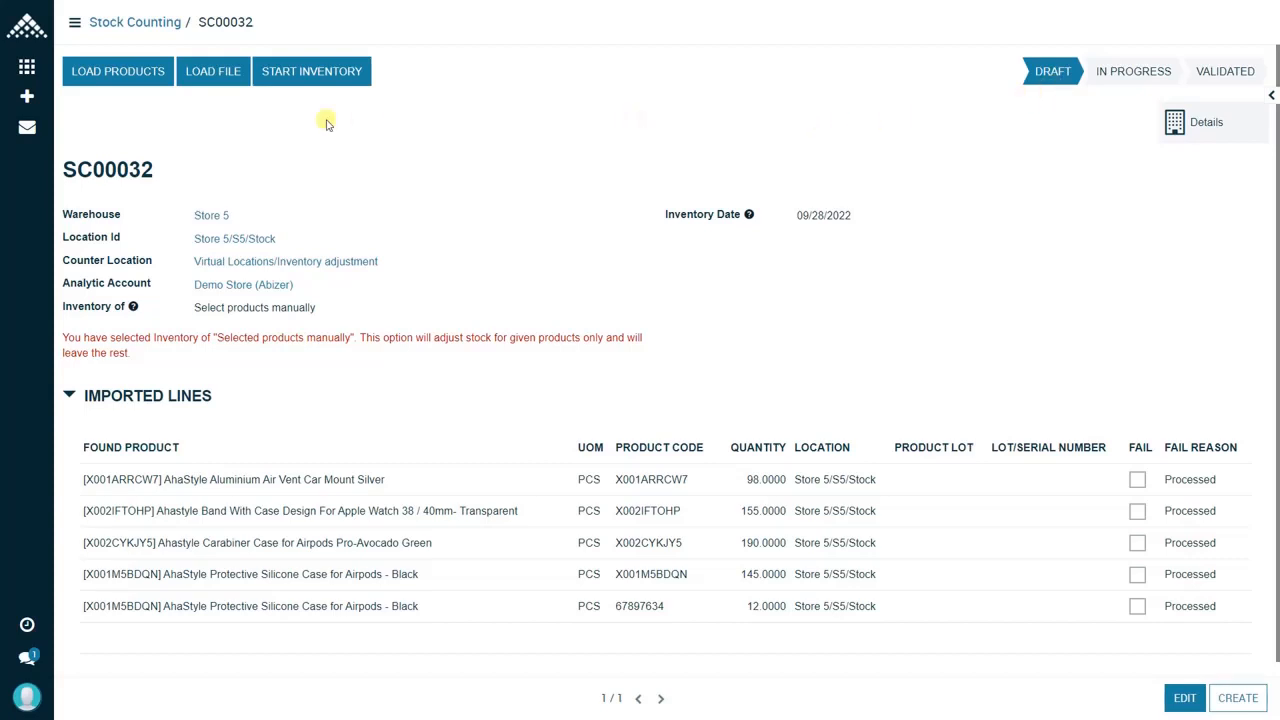
Step: Start the inventory for the Store 5 stock count and expand its Inventory Details section
click(322, 76)
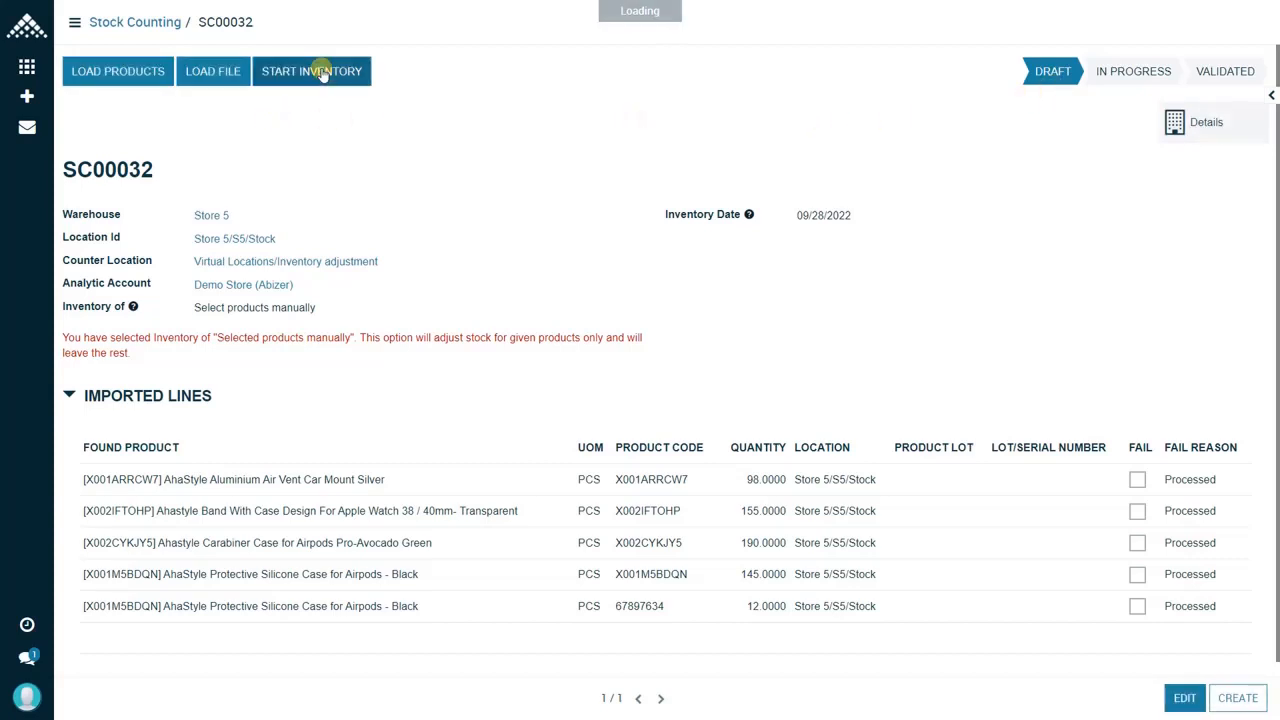
click(1100, 86)
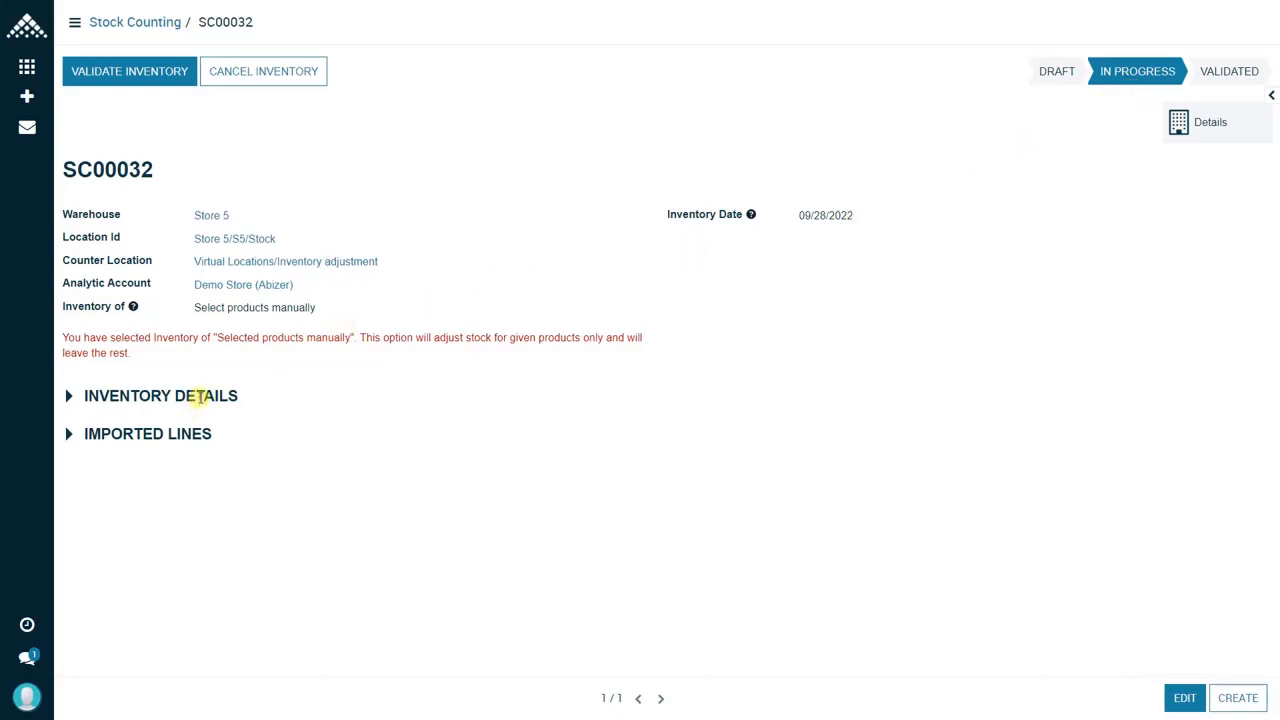
click(199, 396)
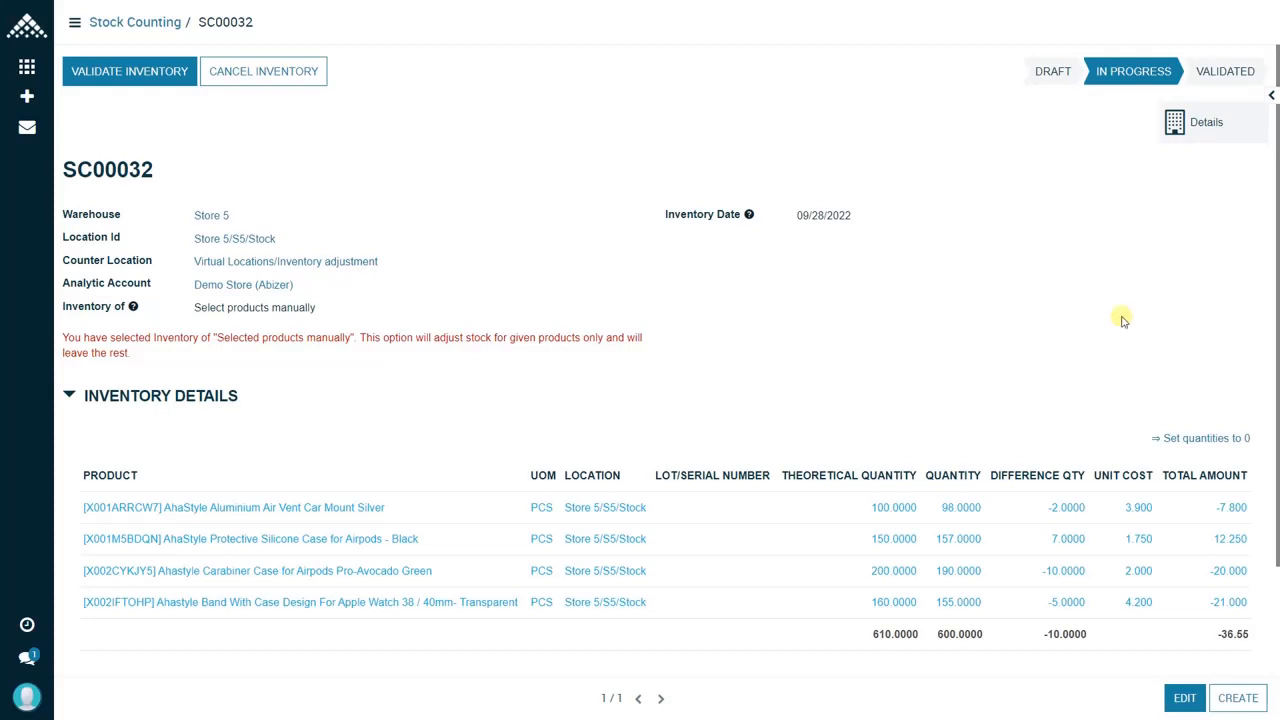
Step: Export all inventory lines from the stock count's details to an Excel file and look through the exported columns
click(1200, 132)
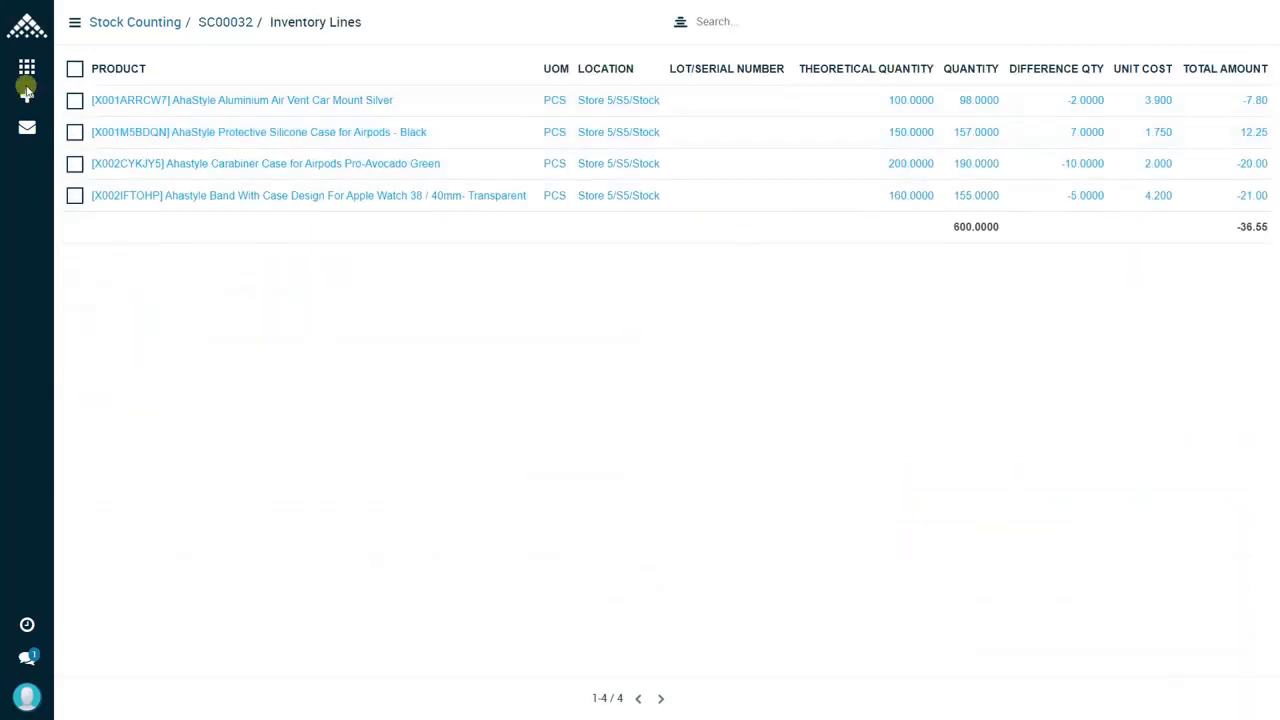
click(74, 68)
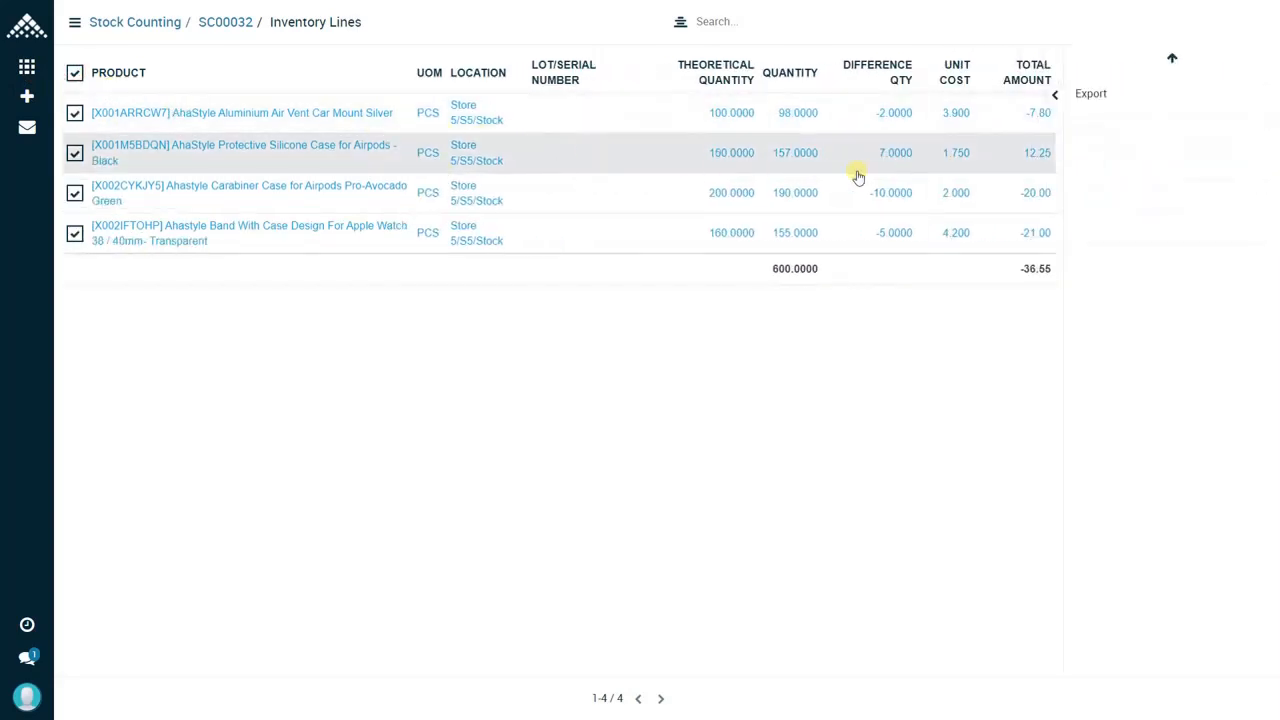
click(1093, 97)
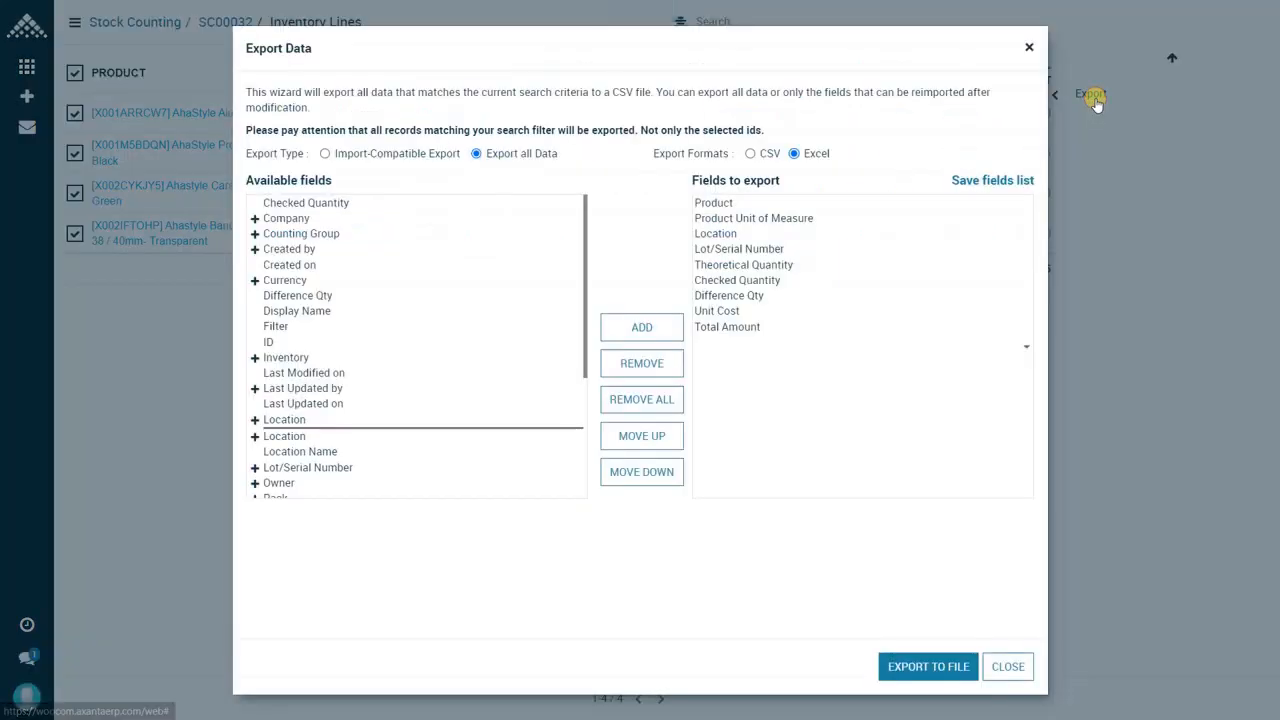
click(927, 669)
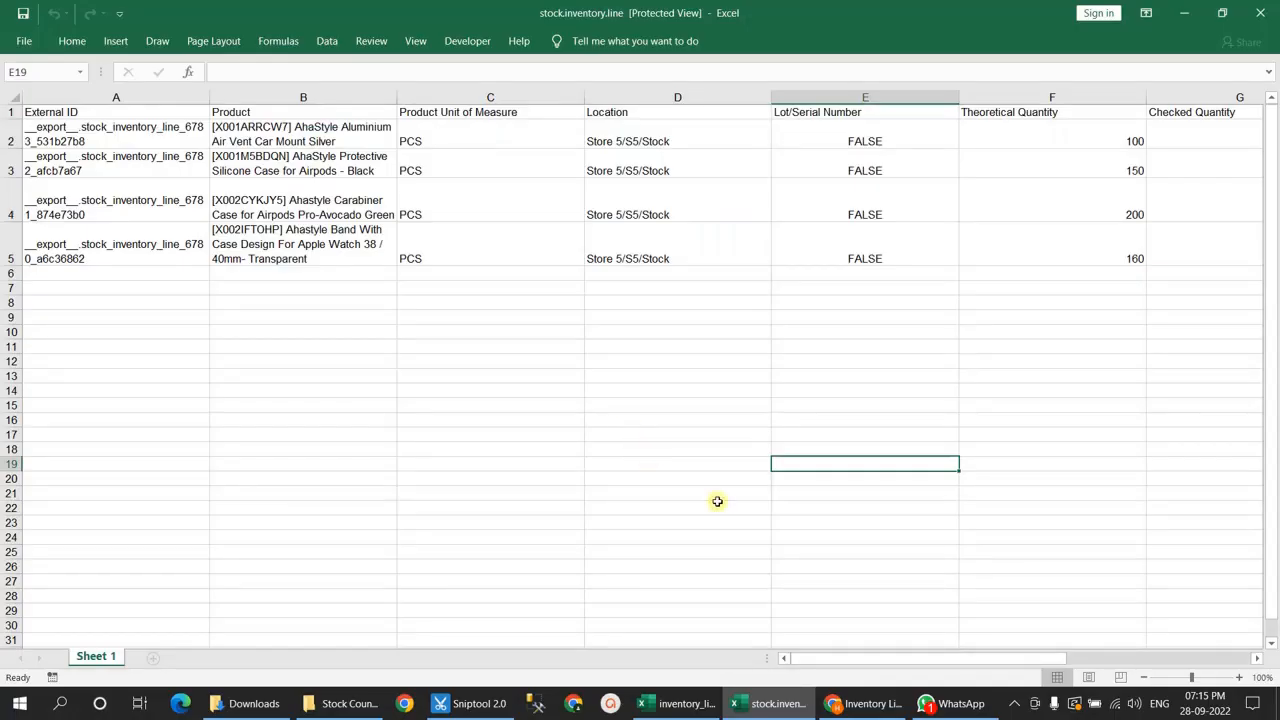
mouse_move(811, 657)
mouse_down()
mouse_move(979, 662)
mouse_move(798, 665)
mouse_up()
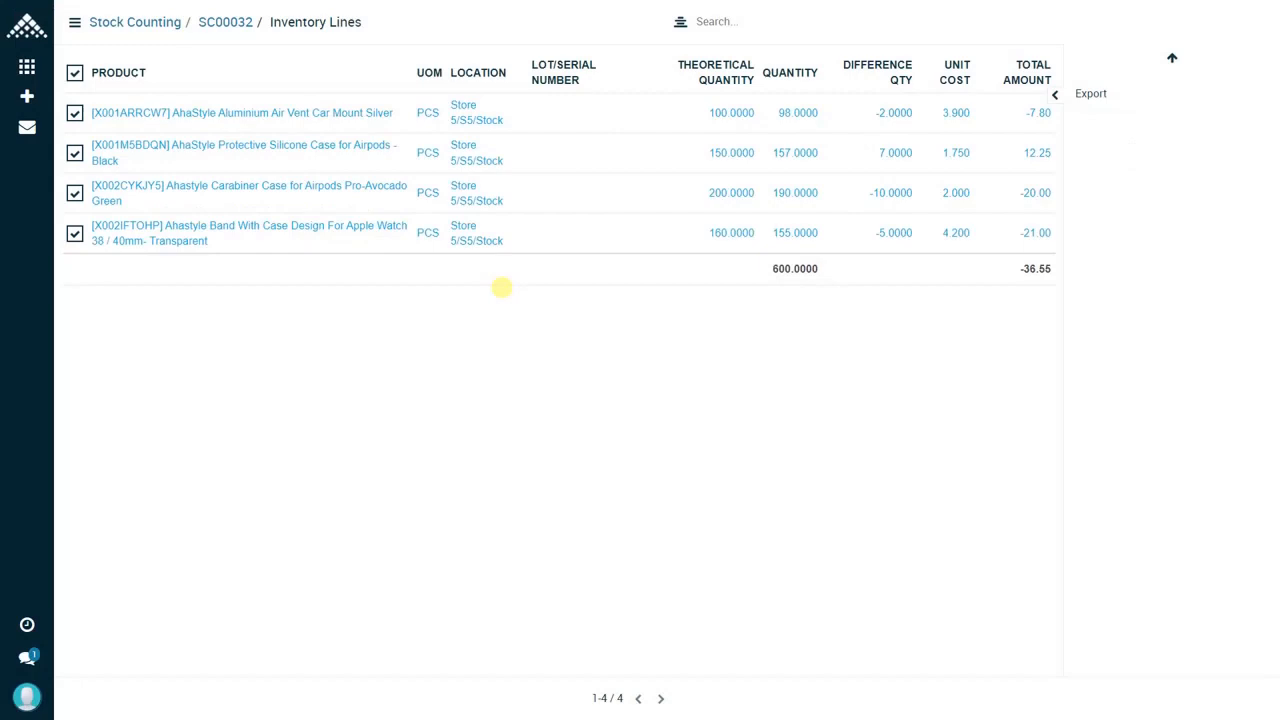
Step: Validate the inventory from the stock counting record and check the AHASTYLE quantities in the Stock Onhand list for Store 5
click(222, 21)
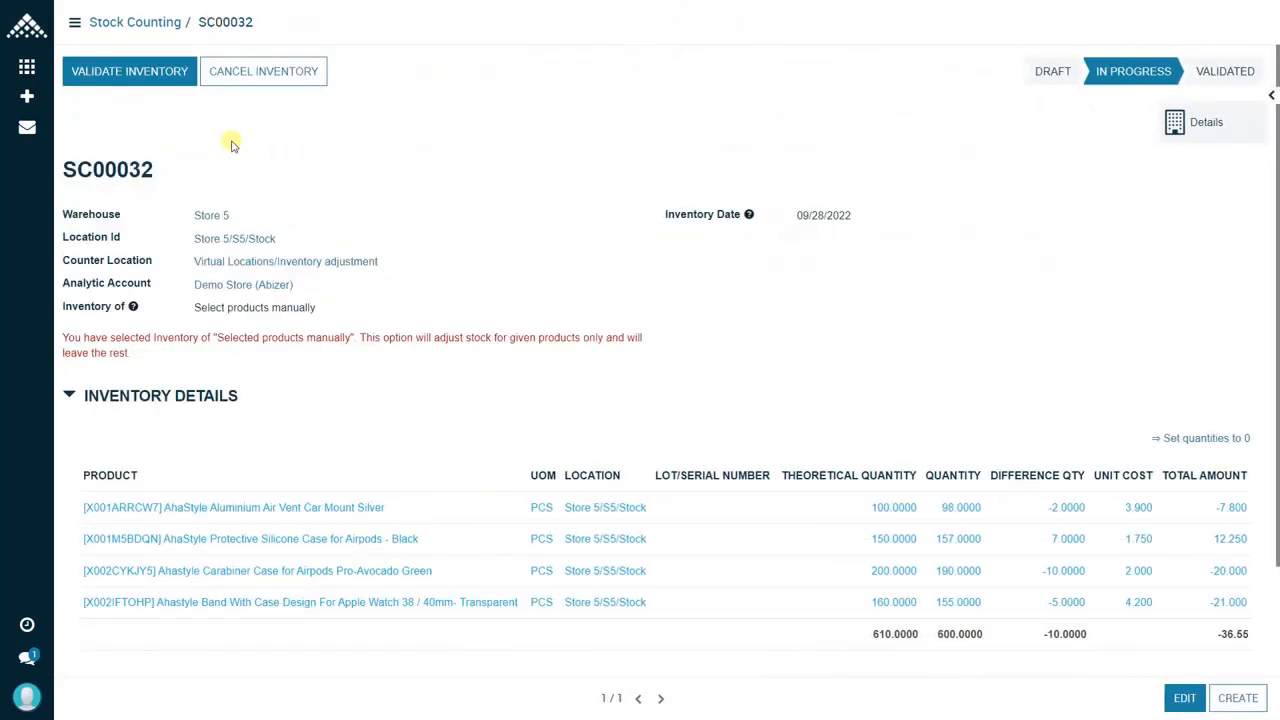
click(146, 80)
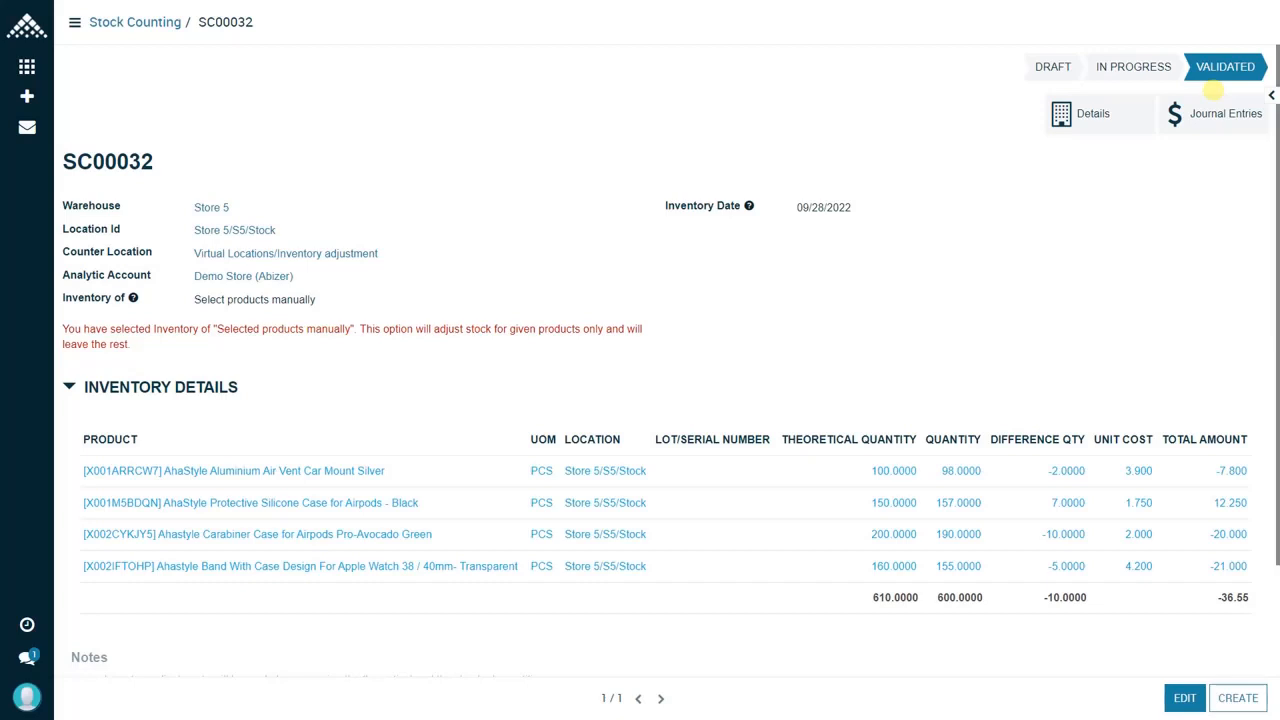
mouse_move(679, 5)
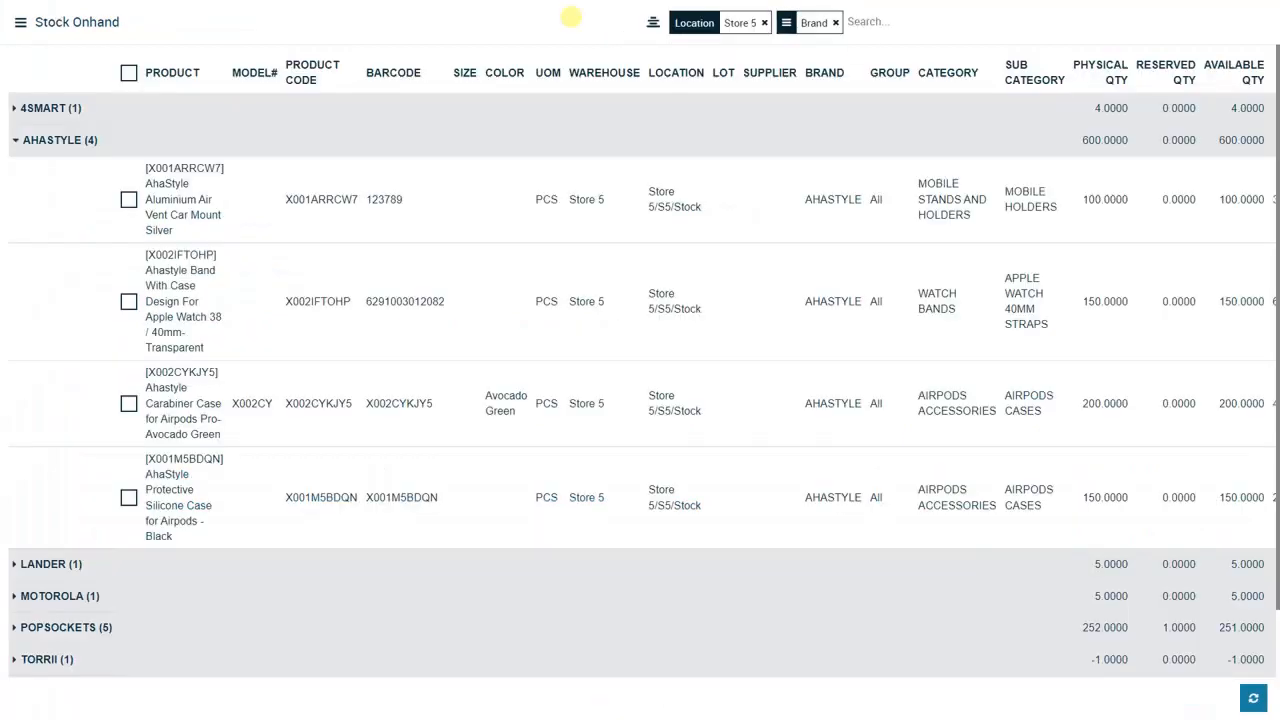
click(869, 20)
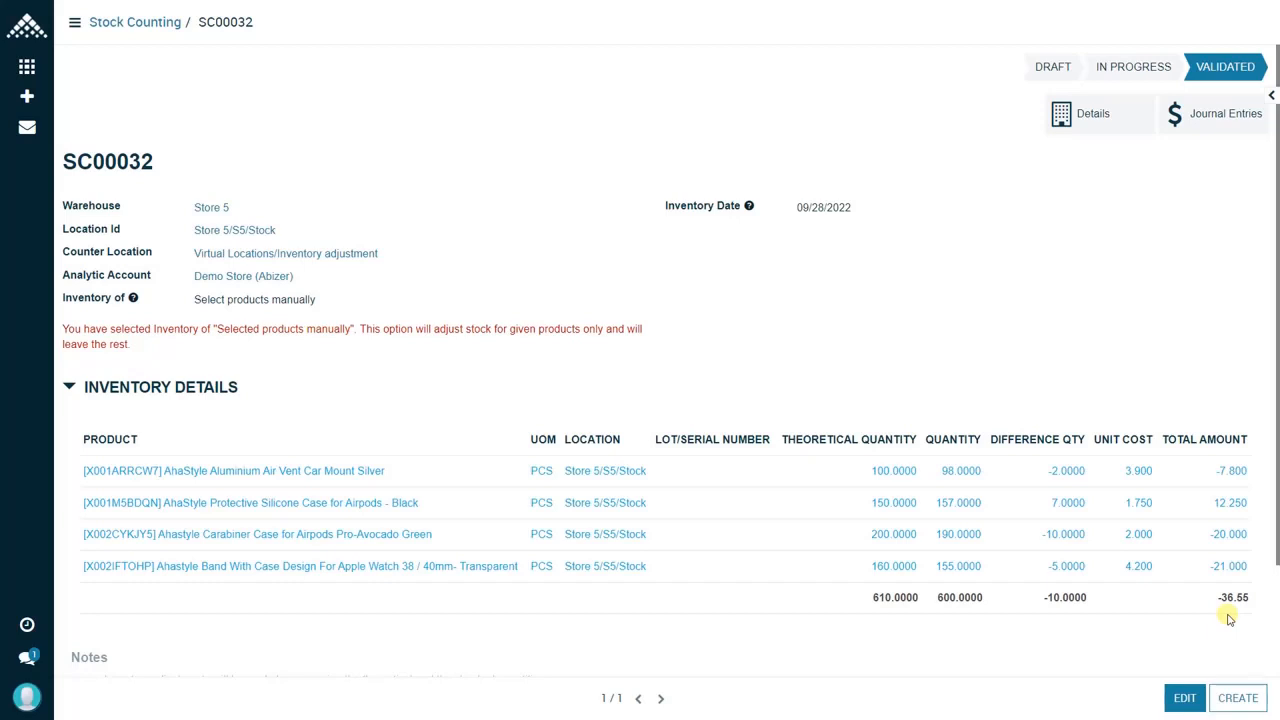
Step: Open the posted Stock Journal entry linked to the validated stock count to view its journal items
click(1235, 130)
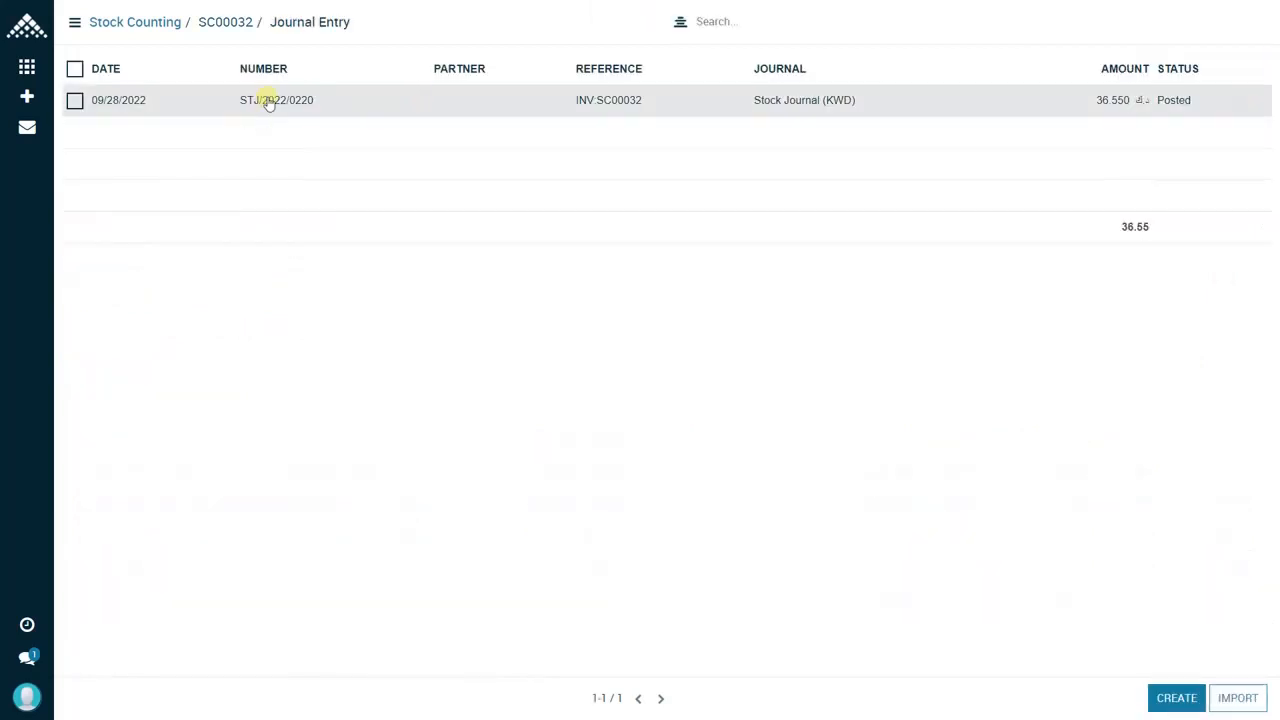
click(240, 100)
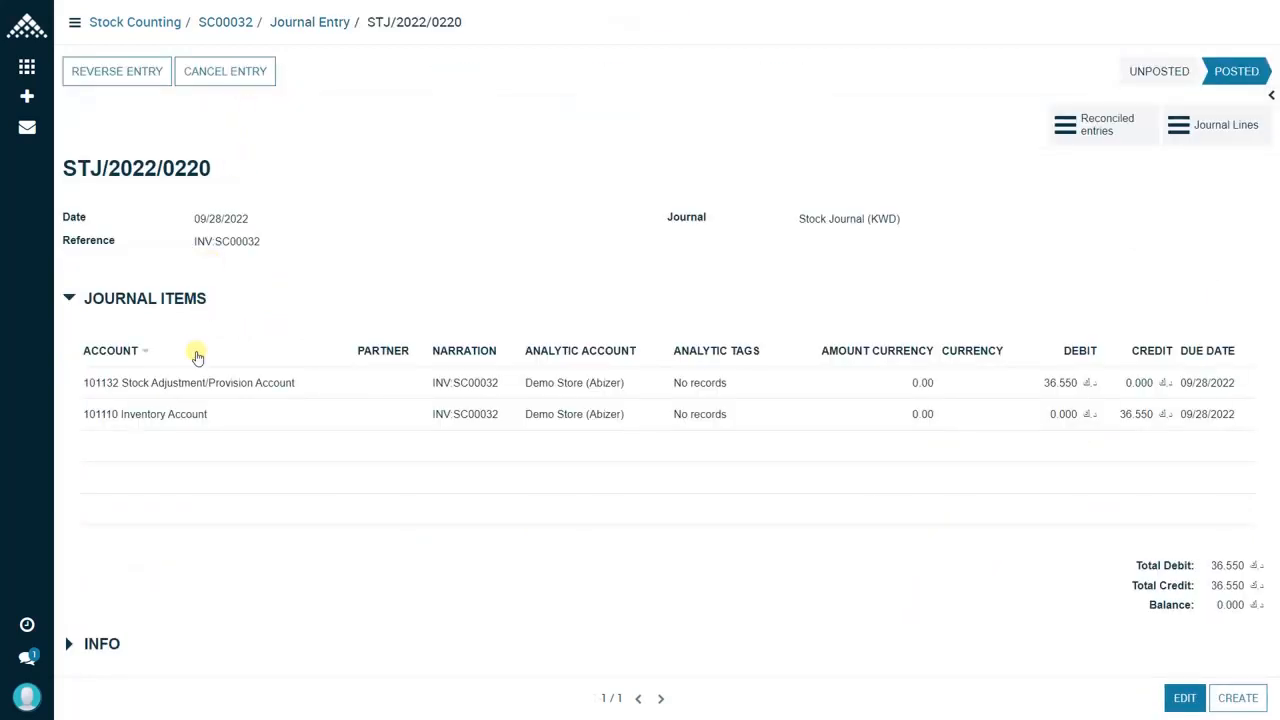